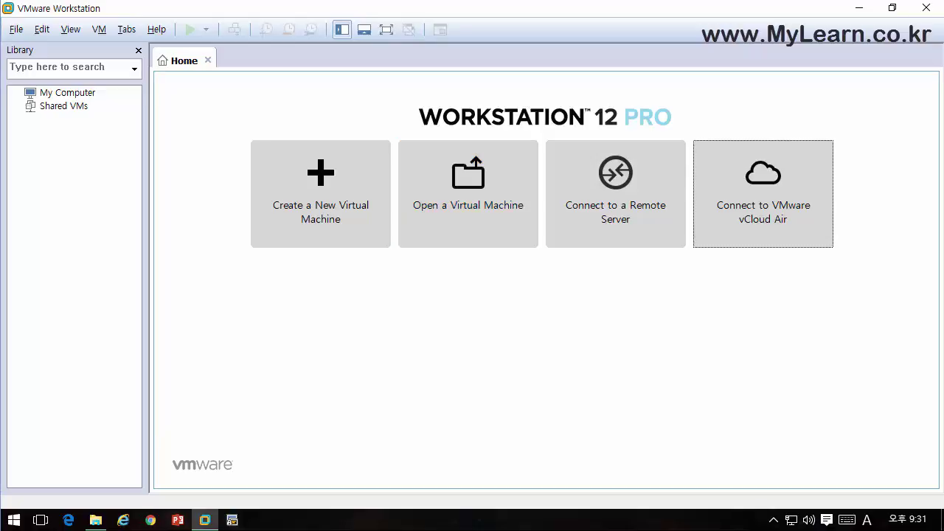
key("ctrl+shift")
mouse_move(445, 334)
left_mouse_down()
mouse_move(458, 291)
mouse_move(477, 333)
left_mouse_up()
mouse_move(449, 310)
left_mouse_down()
mouse_move(472, 310)
mouse_move(480, 332)
mouse_move(522, 305)
mouse_move(527, 335)
left_mouse_up()
mouse_move(504, 325)
left_mouse_down()
mouse_move(561, 317)
mouse_move(569, 297)
mouse_move(581, 313)
left_mouse_up()
mouse_move(607, 298)
left_mouse_down()
mouse_move(594, 304)
mouse_move(609, 313)
mouse_move(604, 323)
left_mouse_up()
left_click_drag(456, 338, 595, 335)
mouse_move(712, 298)
left_mouse_down()
mouse_move(711, 312)
mouse_move(736, 311)
mouse_move(738, 292)
left_mouse_up()
mouse_move(758, 292)
left_mouse_down()
mouse_move(746, 288)
mouse_move(755, 304)
mouse_move(732, 318)
mouse_move(762, 315)
mouse_move(774, 298)
mouse_move(781, 312)
mouse_move(795, 301)
mouse_move(830, 314)
left_mouse_up()
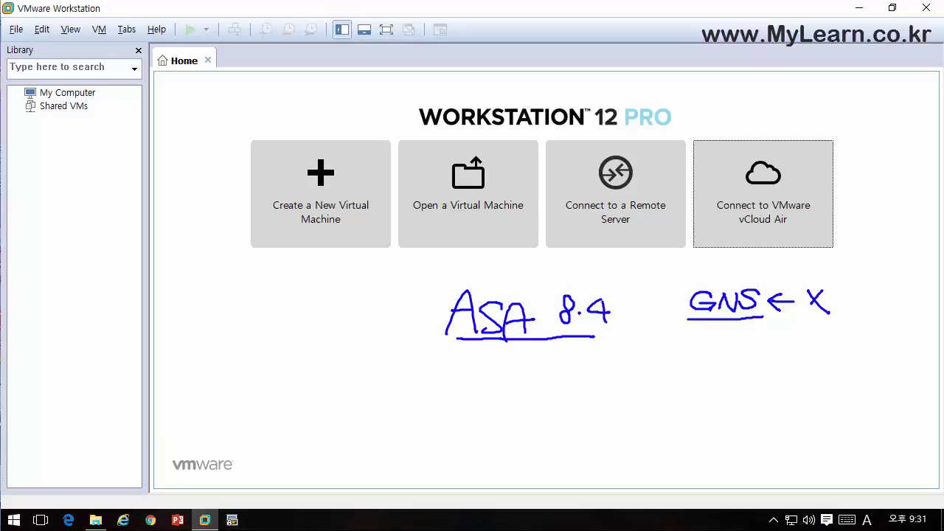
mouse_move(754, 322)
left_mouse_down()
mouse_move(686, 308)
mouse_move(741, 275)
mouse_move(758, 316)
left_mouse_up()
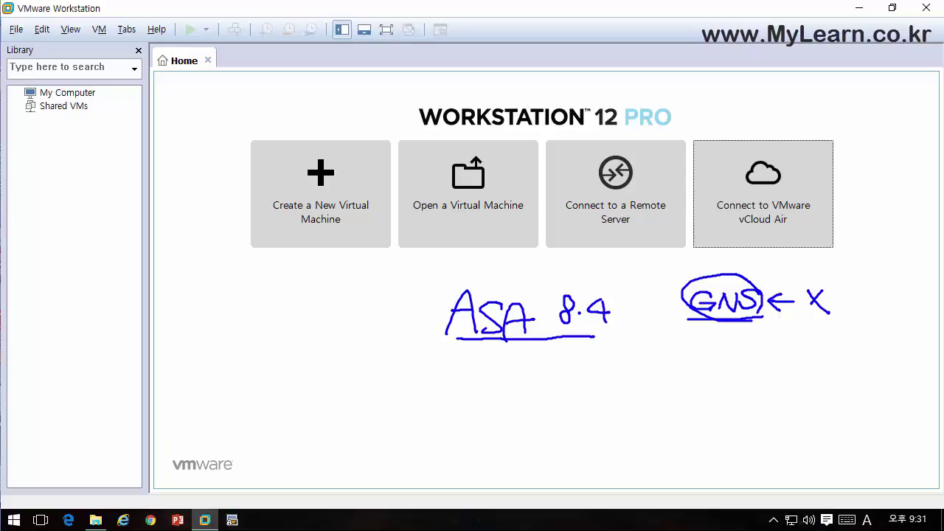
mouse_move(699, 354)
left_mouse_down()
mouse_move(717, 355)
mouse_move(713, 344)
left_mouse_up()
mouse_move(736, 334)
left_mouse_down()
mouse_move(721, 352)
mouse_move(747, 355)
mouse_move(745, 344)
mouse_move(764, 342)
mouse_move(754, 326)
mouse_move(702, 329)
mouse_move(701, 362)
mouse_move(746, 371)
mouse_move(766, 344)
mouse_move(730, 323)
mouse_move(698, 336)
mouse_move(712, 367)
mouse_move(760, 350)
mouse_move(744, 324)
mouse_move(696, 351)
mouse_move(749, 366)
mouse_move(762, 338)
mouse_move(780, 352)
mouse_move(806, 341)
mouse_move(804, 358)
mouse_move(838, 358)
left_mouse_up()
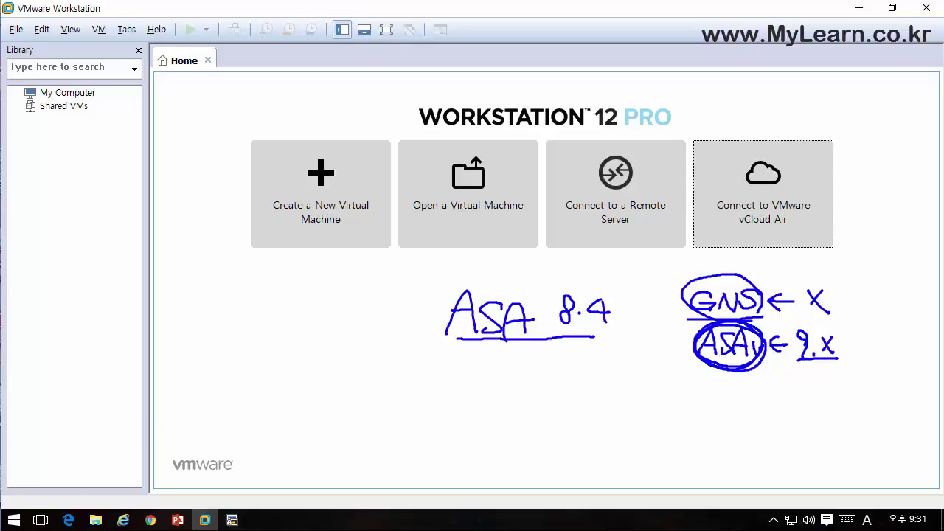
mouse_move(693, 345)
left_mouse_down()
mouse_move(662, 335)
mouse_move(641, 344)
mouse_move(652, 327)
mouse_move(657, 342)
left_mouse_up()
mouse_move(656, 336)
left_mouse_down()
mouse_move(668, 324)
mouse_move(671, 341)
left_mouse_up()
mouse_move(589, 341)
left_mouse_down()
mouse_move(465, 332)
mouse_move(532, 278)
mouse_move(609, 329)
mouse_move(616, 394)
mouse_move(659, 417)
left_mouse_up()
mouse_move(659, 404)
left_mouse_down()
mouse_move(673, 418)
mouse_move(734, 397)
mouse_move(735, 421)
mouse_move(759, 404)
mouse_move(760, 417)
mouse_move(776, 422)
mouse_move(793, 408)
left_mouse_up()
left_click_drag(791, 411, 804, 422)
mouse_move(695, 430)
left_mouse_down()
mouse_move(778, 431)
mouse_move(810, 390)
mouse_move(702, 393)
mouse_move(680, 426)
mouse_move(694, 429)
left_mouse_up()
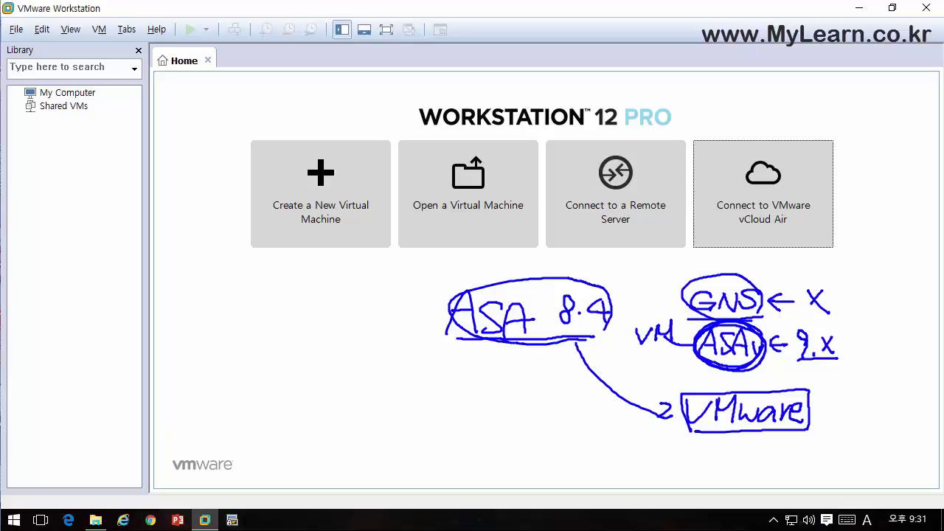
mouse_move(684, 394)
left_mouse_down()
mouse_move(691, 432)
mouse_move(805, 418)
mouse_move(771, 387)
mouse_move(691, 386)
mouse_move(687, 427)
left_mouse_up()
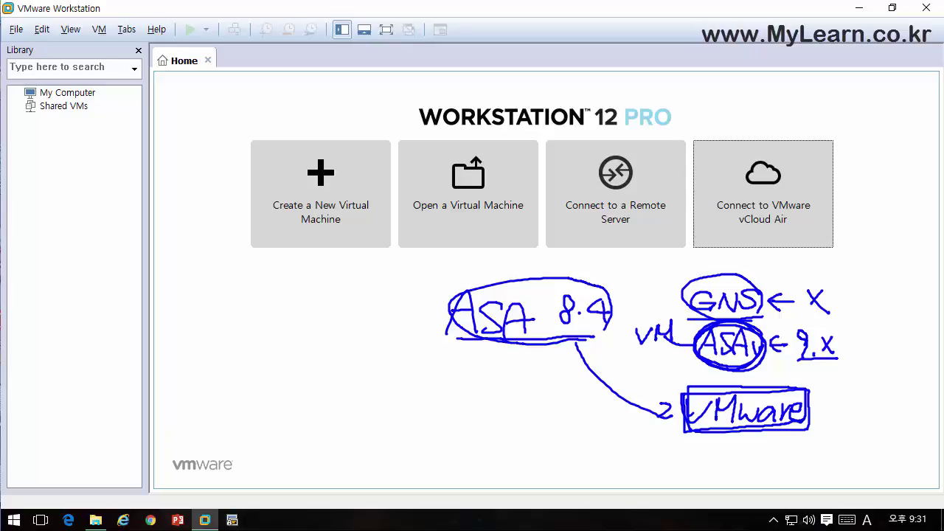
mouse_move(535, 344)
left_mouse_down()
mouse_move(525, 358)
mouse_move(539, 364)
mouse_move(487, 388)
mouse_move(487, 399)
left_mouse_up()
mouse_move(493, 380)
left_mouse_down()
mouse_move(508, 393)
mouse_move(501, 399)
left_mouse_up()
mouse_move(505, 383)
left_mouse_down()
mouse_move(530, 399)
mouse_move(539, 380)
left_mouse_up()
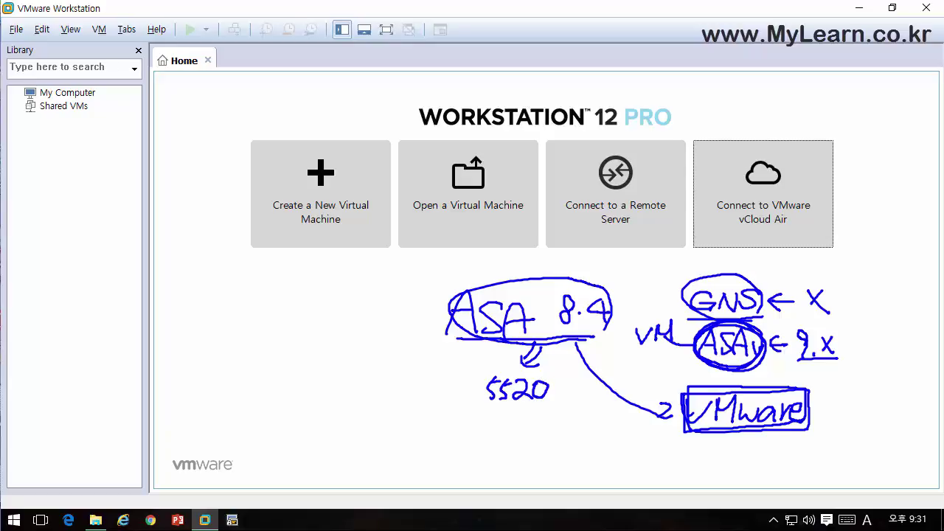
left_click_drag(491, 403, 558, 403)
mouse_move(445, 385)
left_mouse_down()
mouse_move(449, 399)
mouse_move(448, 383)
mouse_move(484, 401)
left_mouse_up()
left_click(461, 404)
left_click_drag(482, 391, 479, 406)
mouse_move(455, 437)
left_mouse_down()
mouse_move(471, 416)
mouse_move(478, 434)
left_mouse_up()
mouse_move(459, 427)
left_mouse_down()
mouse_move(514, 418)
mouse_move(512, 435)
mouse_move(543, 436)
left_mouse_up()
left_click(520, 432)
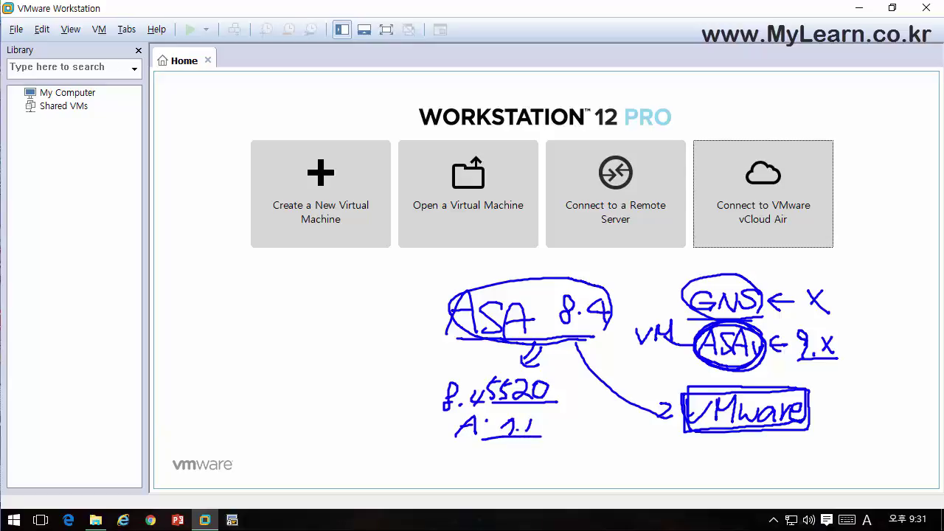
mouse_move(362, 299)
left_mouse_down()
mouse_move(283, 299)
mouse_move(298, 372)
mouse_move(365, 369)
left_mouse_up()
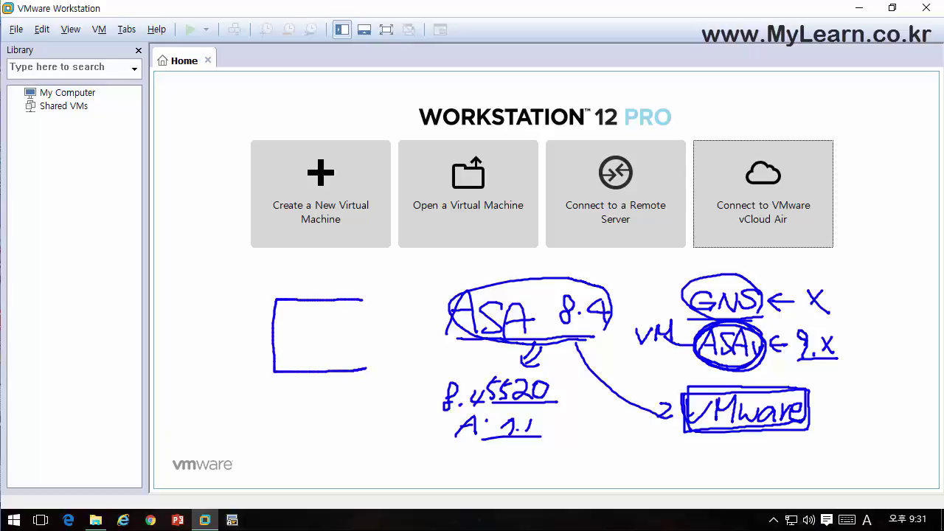
left_click_drag(355, 316, 367, 369)
mouse_move(344, 410)
left_mouse_down()
mouse_move(328, 358)
mouse_move(317, 361)
mouse_move(338, 354)
mouse_move(329, 348)
left_mouse_up()
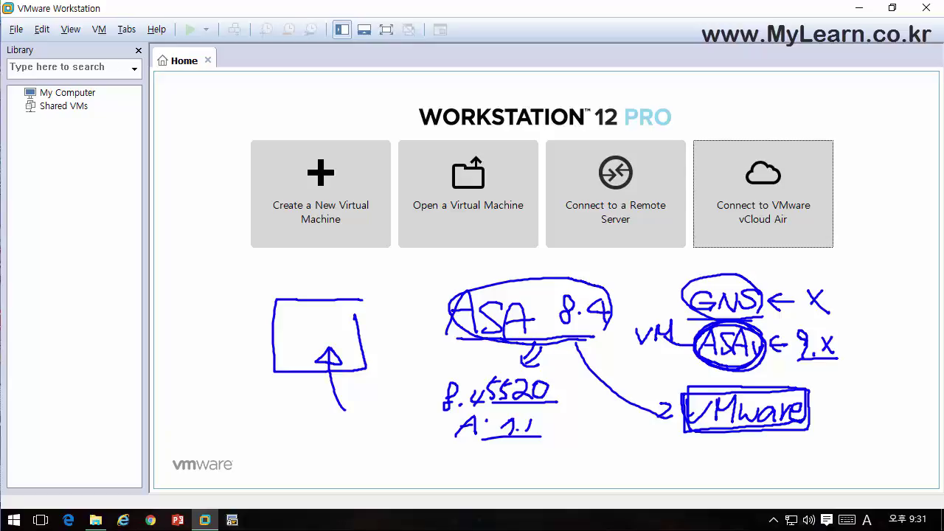
mouse_move(359, 316)
left_mouse_down()
mouse_move(351, 305)
mouse_move(287, 300)
mouse_move(318, 378)
mouse_move(362, 324)
left_mouse_up()
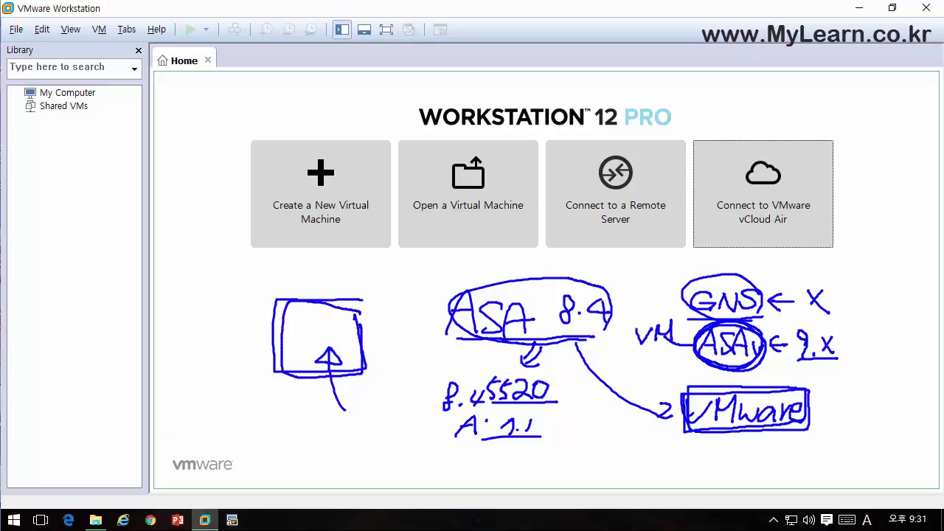
mouse_move(350, 414)
left_mouse_down()
mouse_move(324, 352)
mouse_move(340, 365)
left_mouse_up()
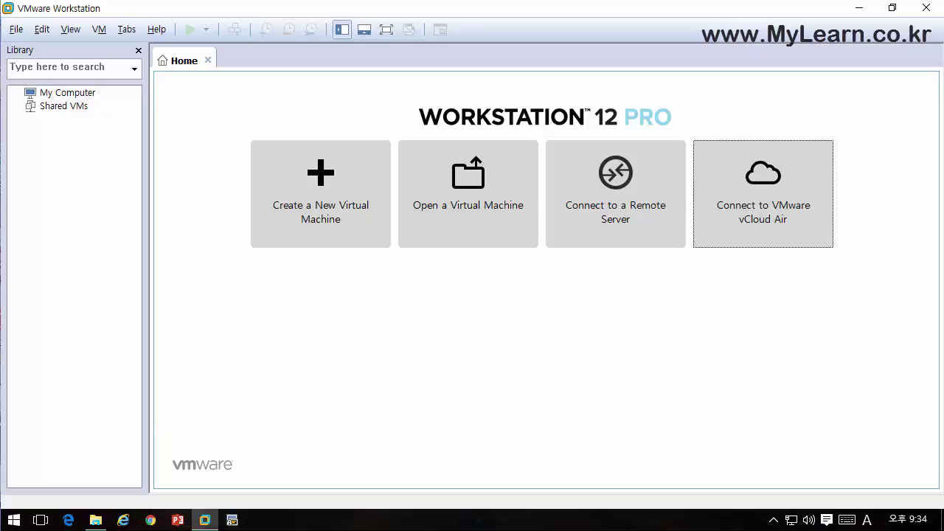
- Switch to File Explorer and extract all files of ASAVM.zip into a subfolder named after the archive in E:\ASALAB
key("Tab")
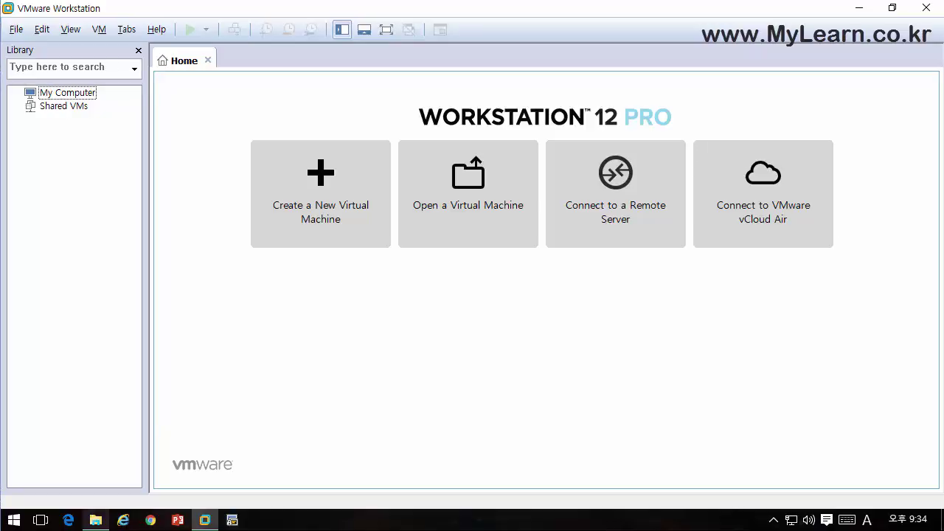
key("alt+Tab")
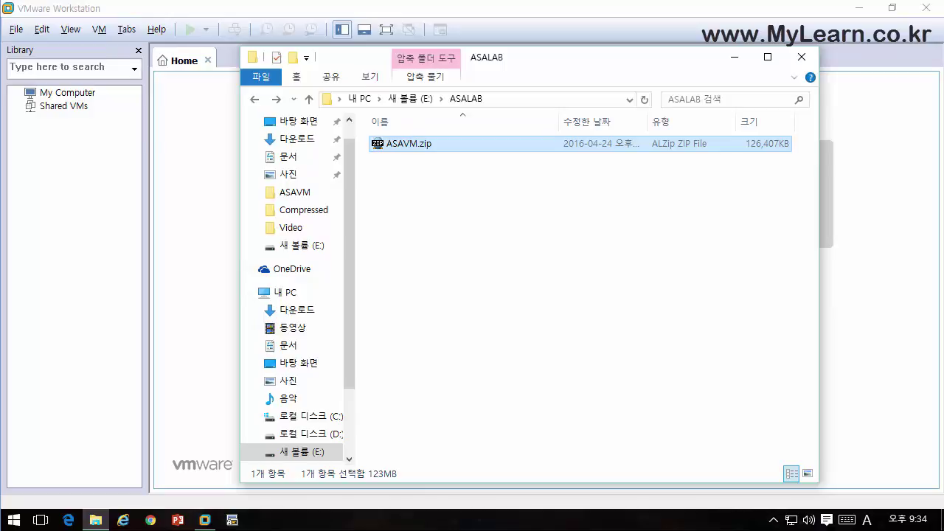
key("Return")
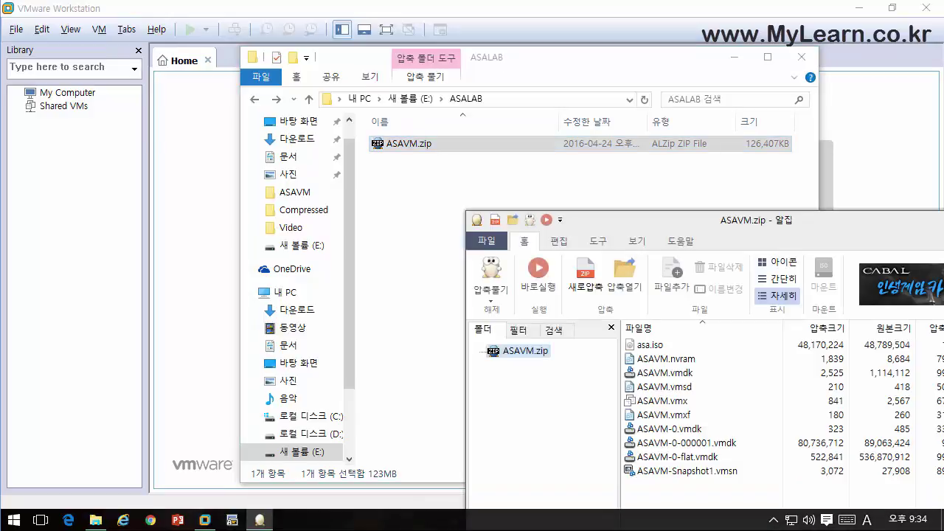
left_click(491, 284)
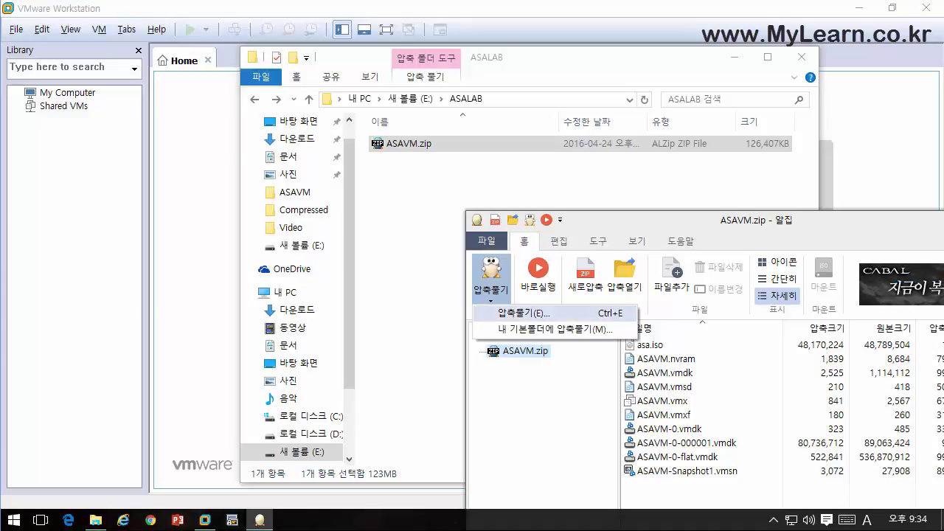
left_click(520, 313)
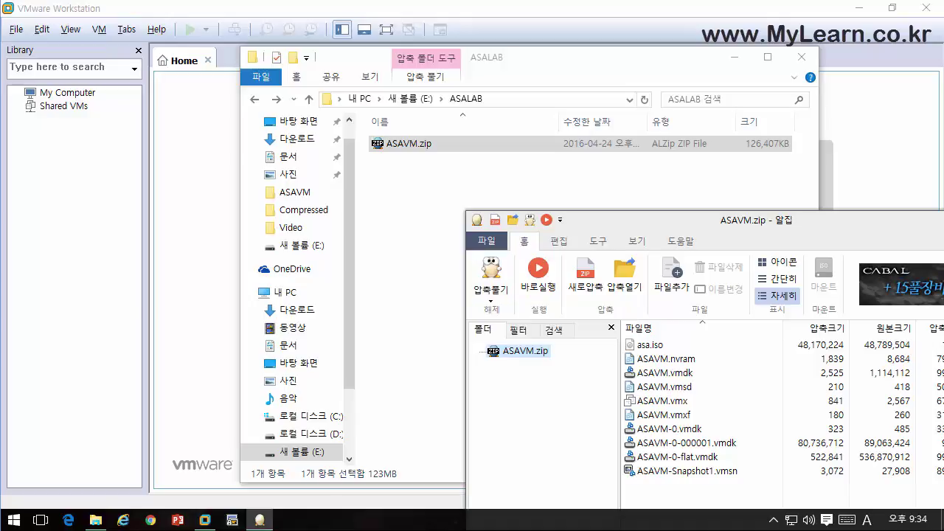
left_click(650, 368)
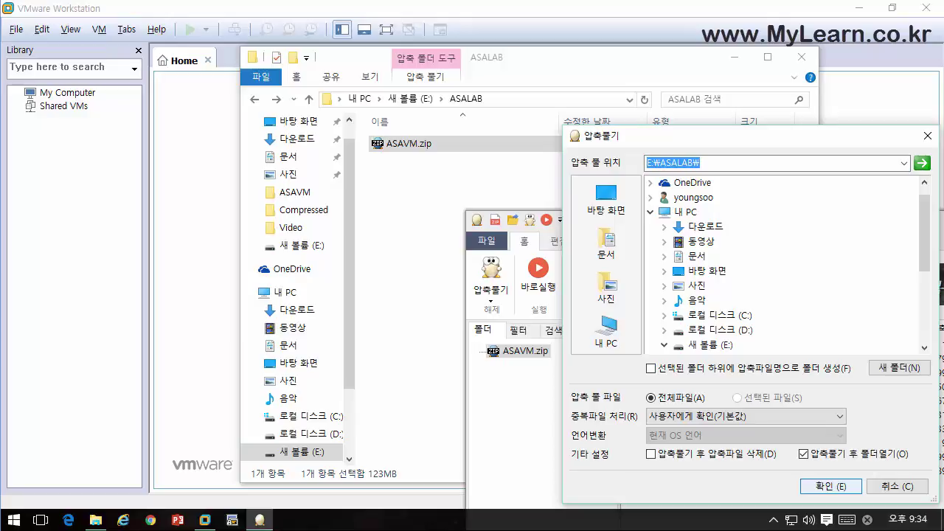
left_click(650, 368)
left_click(830, 487)
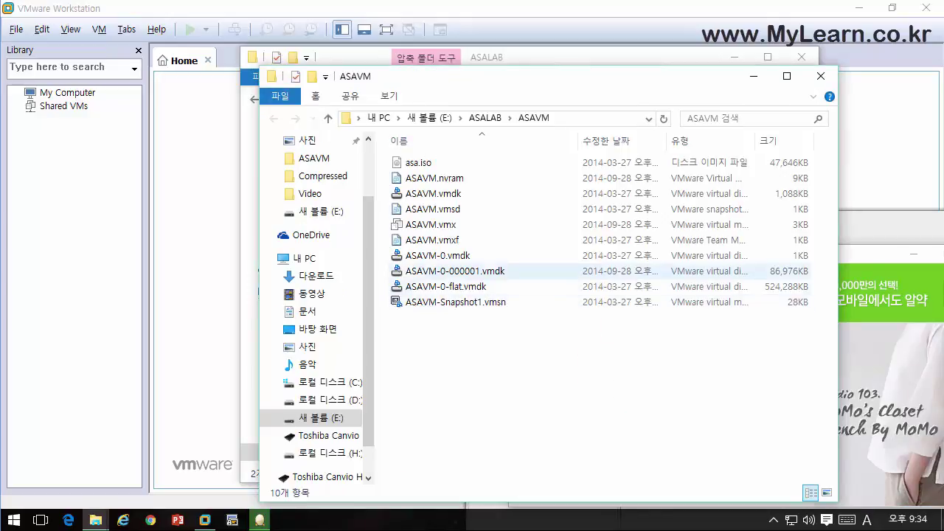
- Close the extraction report, the archive window and both open folder windows to return to VMware Workstation
left_click_drag(876, 254, 695, 249)
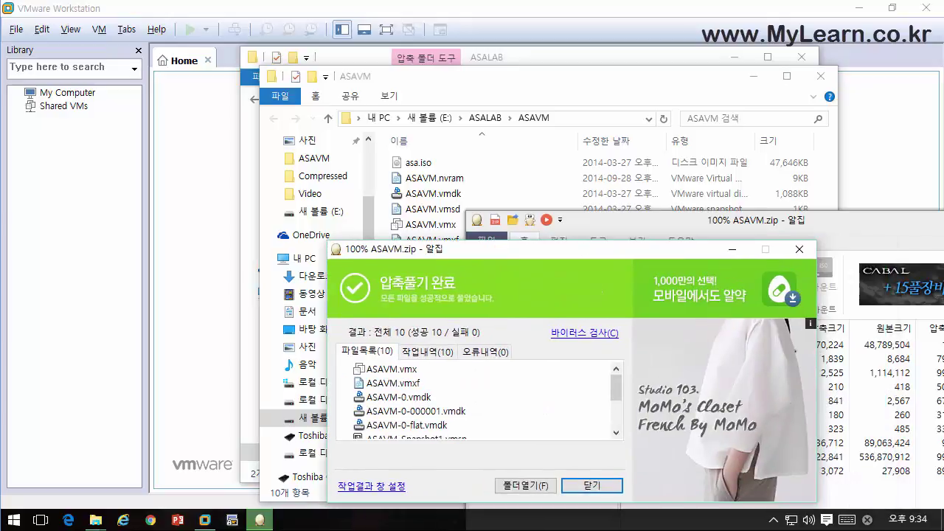
left_click(800, 249)
left_click_drag(738, 220, 472, 202)
left_click(764, 203)
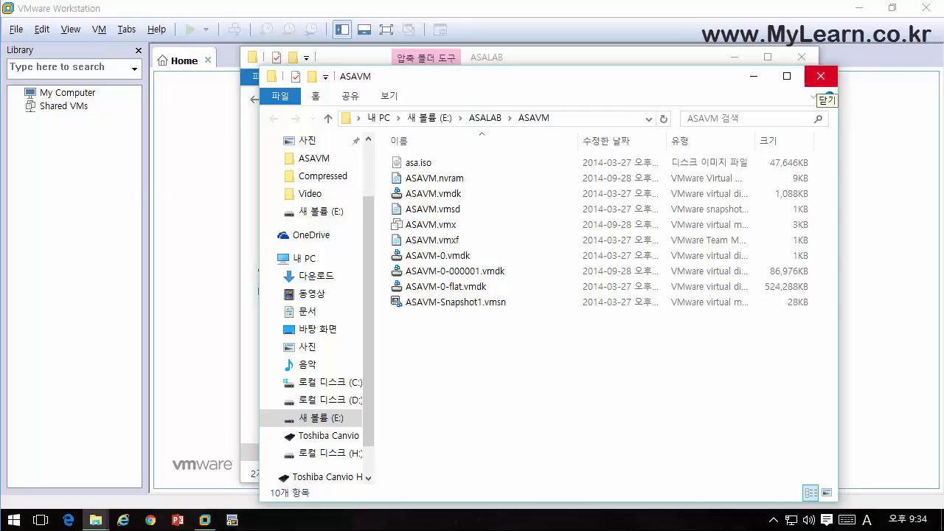
left_click(820, 76)
left_click(801, 57)
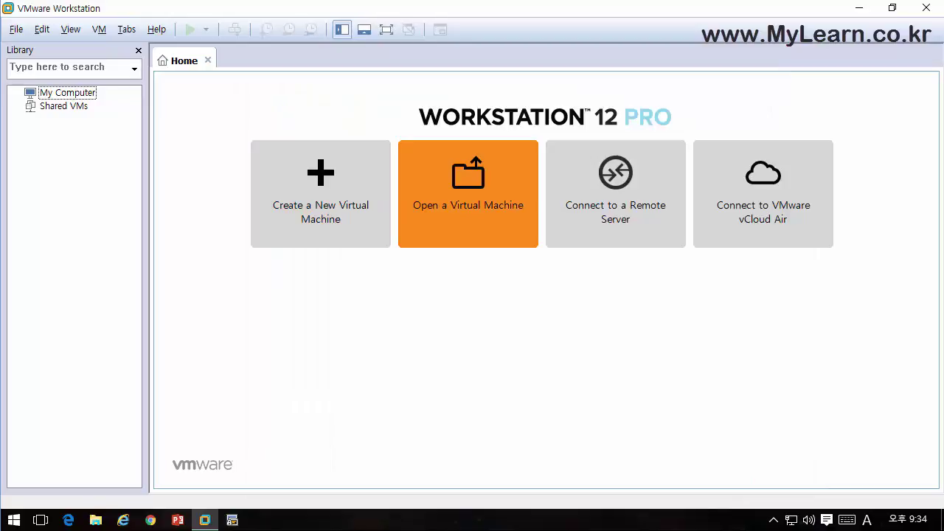
- Open the existing virtual machine ASAVM.vmx from the E:\ASALAB\ASAVM folder
left_click(467, 194)
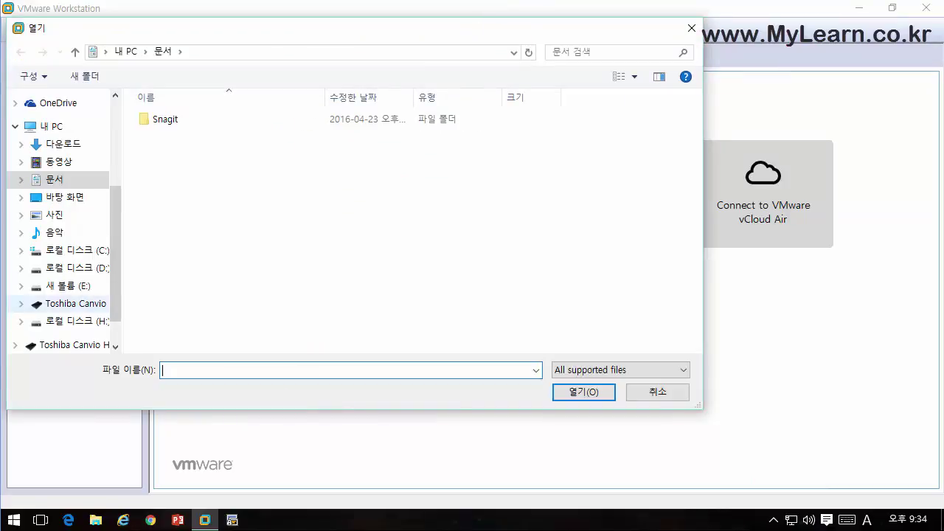
left_click(67, 286)
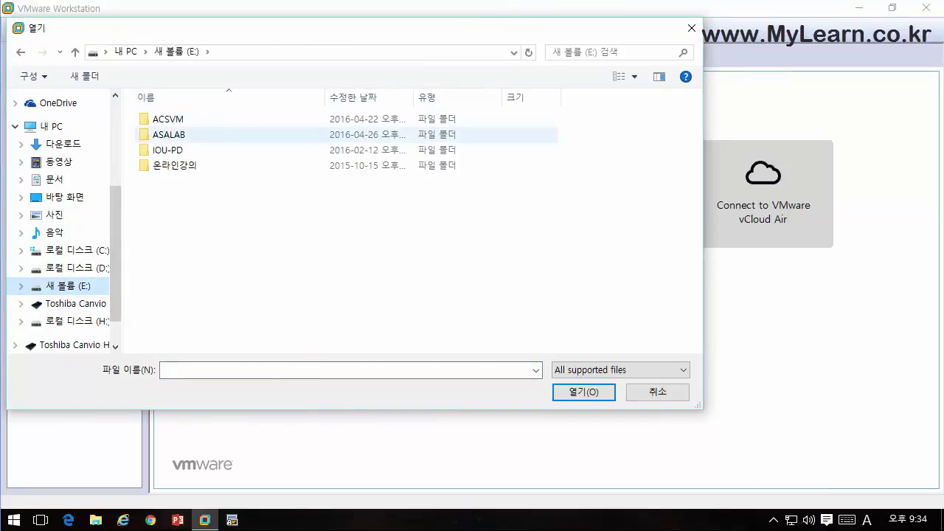
double_click(169, 134)
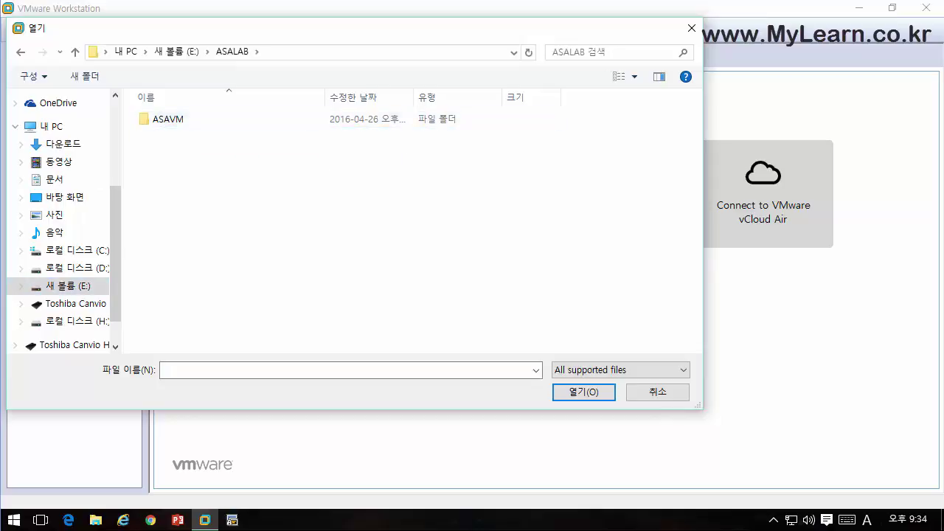
double_click(168, 118)
left_click(468, 194)
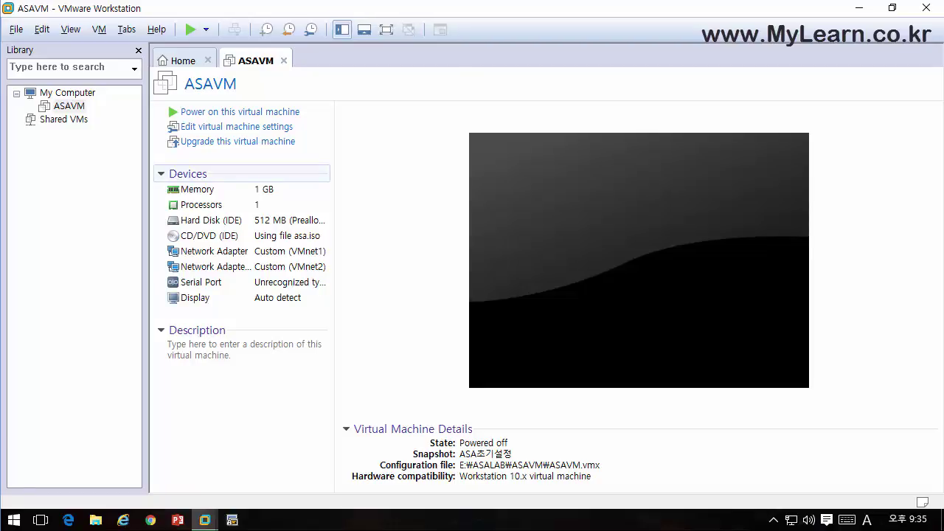
mouse_move(281, 177)
left_mouse_down()
mouse_move(248, 179)
mouse_move(273, 199)
mouse_move(292, 175)
left_mouse_up()
left_click_drag(254, 214, 267, 214)
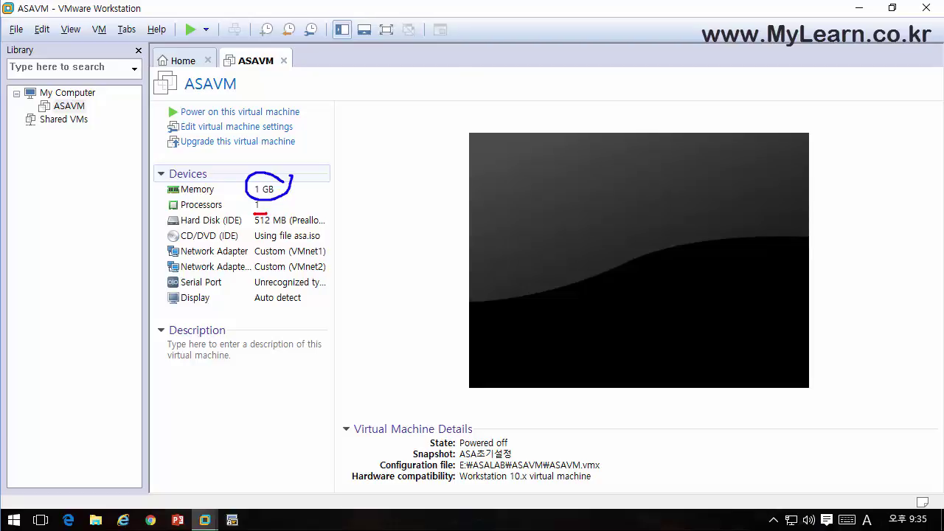
mouse_move(297, 352)
left_mouse_down()
mouse_move(286, 338)
mouse_move(252, 368)
mouse_move(353, 342)
left_mouse_up()
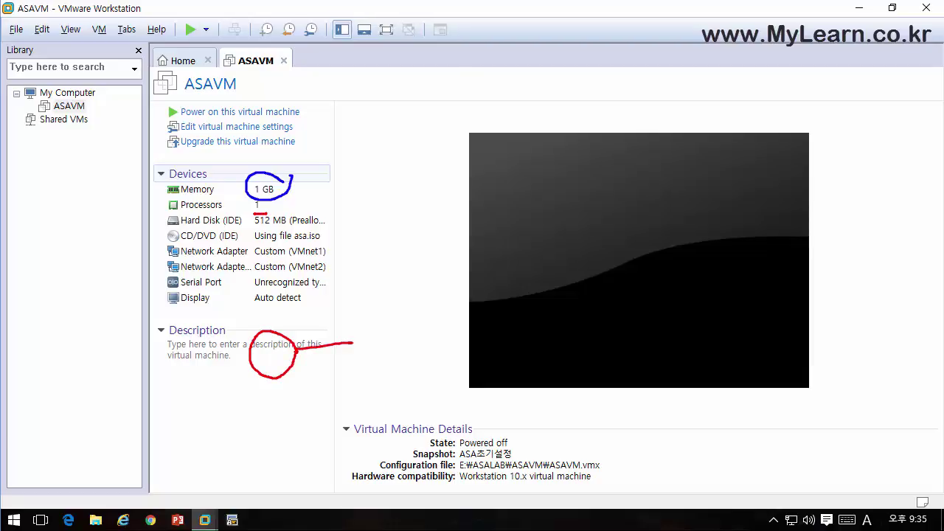
left_click_drag(255, 362, 190, 362)
left_click_drag(294, 351, 351, 344)
key("Escape")
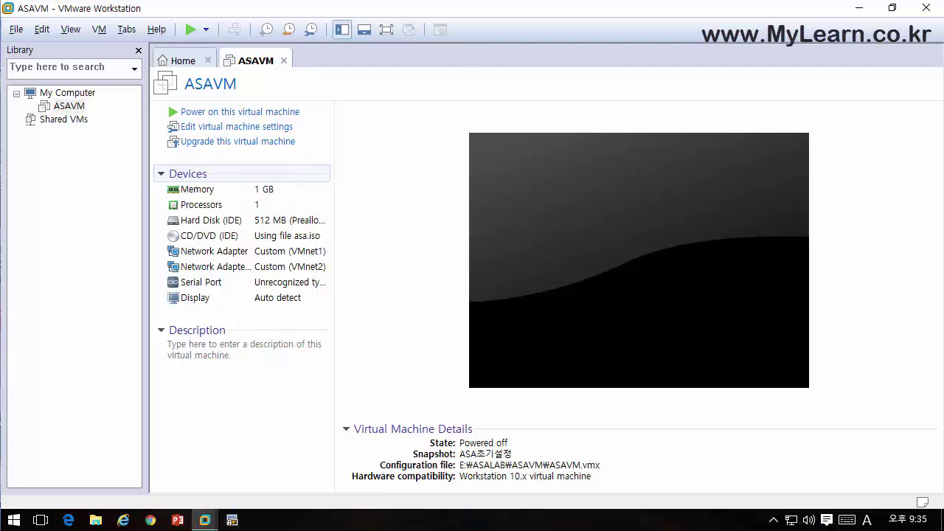
- Open the hardware settings of the ASAVM virtual machine
left_click(236, 127)
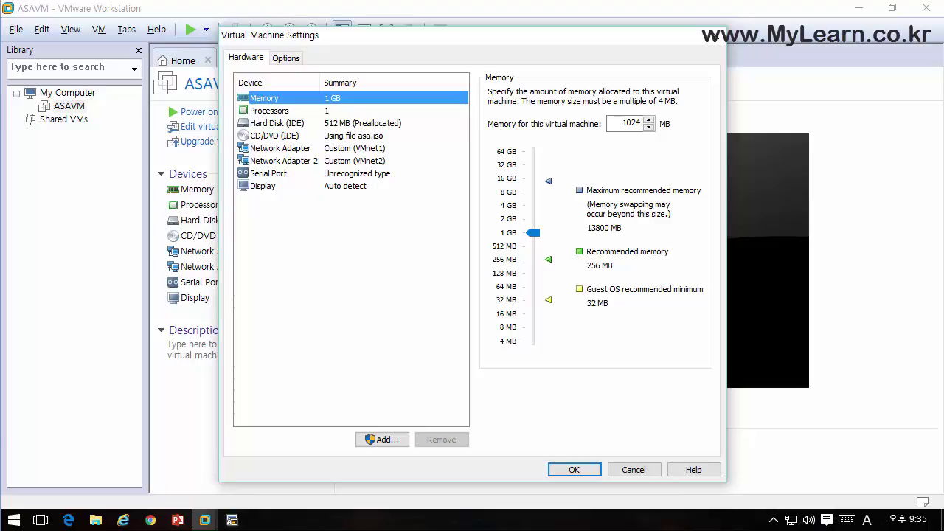
mouse_move(331, 157)
left_mouse_down()
mouse_move(401, 145)
mouse_move(411, 124)
mouse_move(423, 131)
mouse_move(451, 104)
mouse_move(435, 107)
mouse_move(447, 114)
left_mouse_up()
left_click_drag(463, 97, 461, 116)
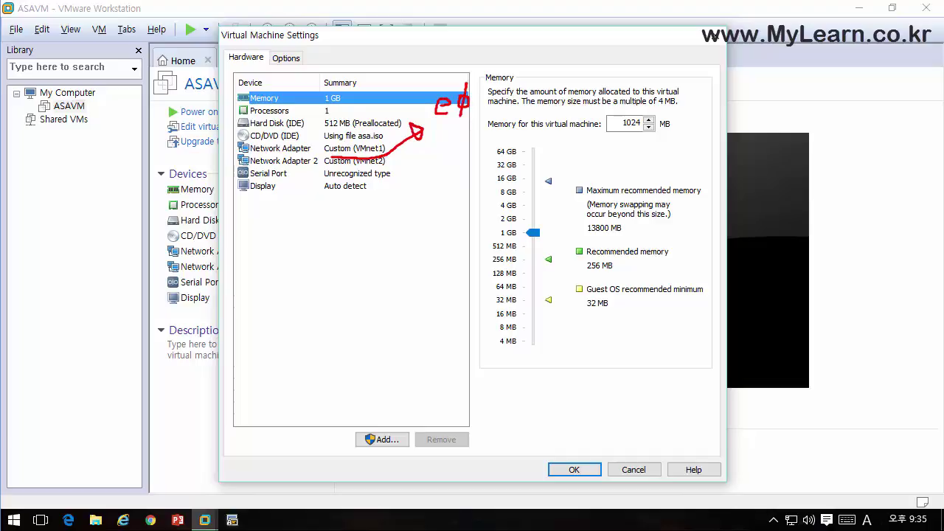
mouse_move(326, 168)
left_mouse_down()
mouse_move(395, 161)
mouse_move(411, 216)
mouse_move(419, 206)
mouse_move(457, 216)
left_mouse_up()
key("Escape")
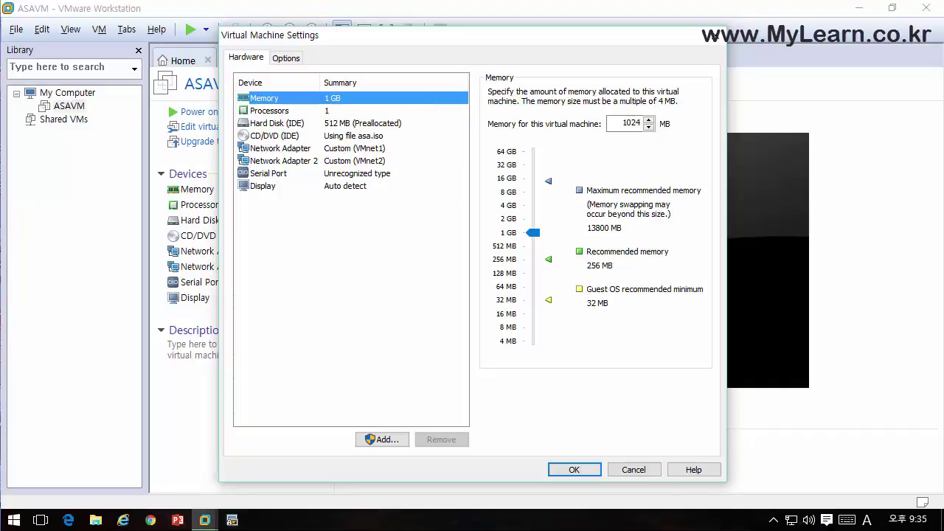
mouse_move(326, 145)
left_mouse_down()
mouse_move(433, 146)
mouse_move(459, 127)
left_mouse_up()
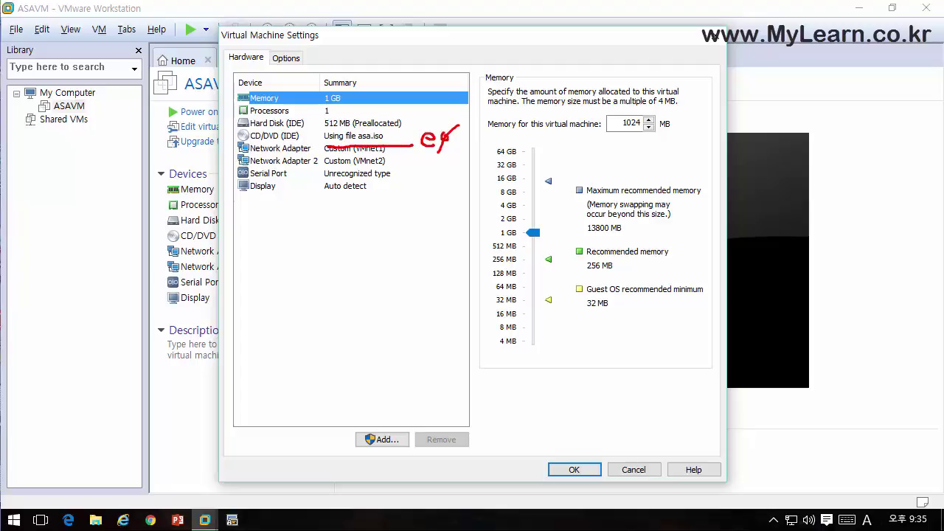
mouse_move(347, 273)
left_mouse_down()
mouse_move(355, 308)
mouse_move(378, 287)
mouse_move(383, 309)
left_mouse_up()
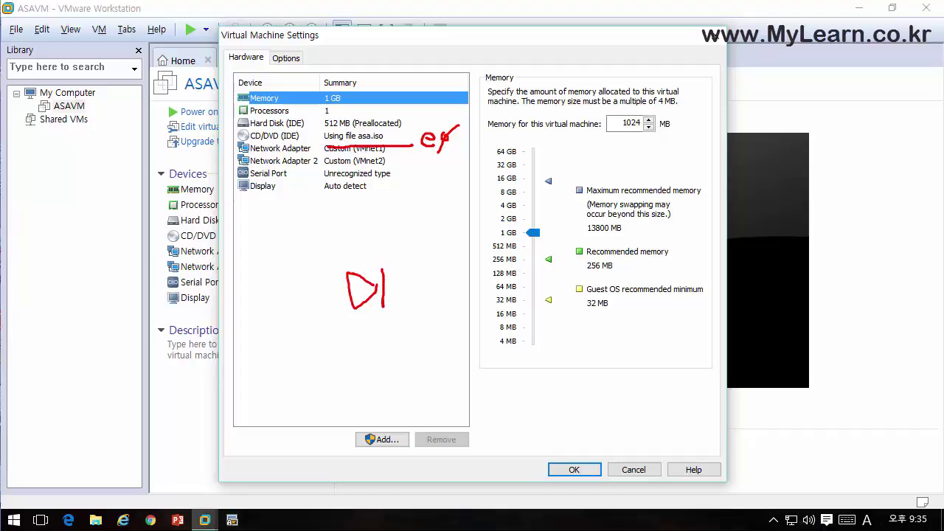
mouse_move(396, 264)
left_mouse_down()
mouse_move(326, 292)
mouse_move(399, 298)
mouse_move(398, 267)
mouse_move(445, 286)
left_mouse_up()
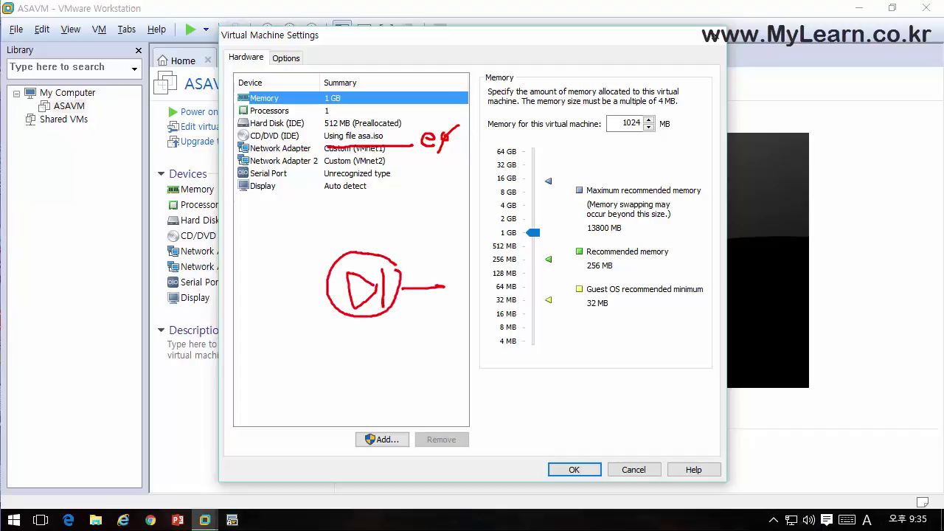
left_click_drag(327, 292, 277, 293)
mouse_move(419, 254)
left_mouse_down()
mouse_move(439, 263)
mouse_move(458, 253)
left_mouse_up()
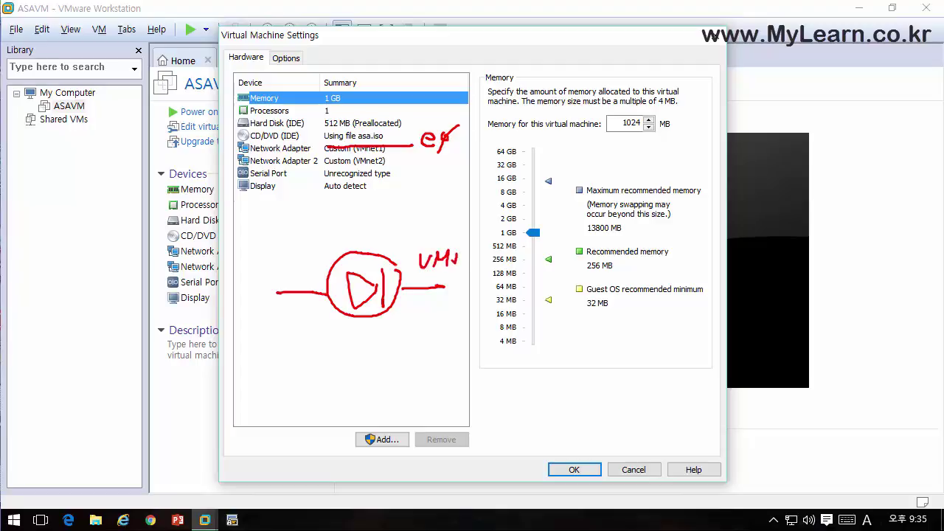
mouse_move(400, 303)
left_mouse_down()
mouse_move(413, 309)
mouse_move(423, 297)
mouse_move(416, 318)
left_mouse_up()
left_click_drag(321, 167, 385, 166)
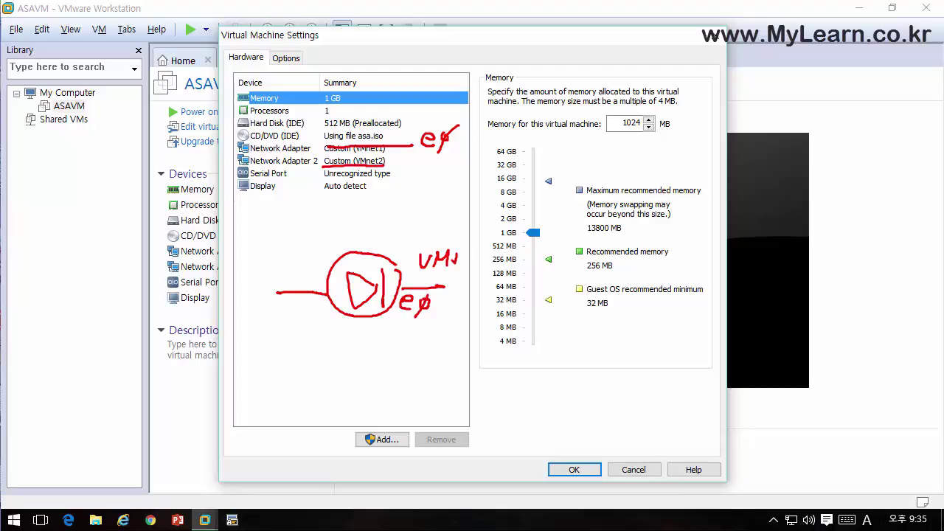
mouse_move(211, 279)
left_mouse_down()
mouse_move(249, 283)
mouse_move(256, 268)
mouse_move(261, 283)
mouse_move(249, 313)
left_mouse_up()
mouse_move(258, 263)
left_mouse_down()
mouse_move(209, 274)
mouse_move(265, 314)
mouse_move(252, 261)
mouse_move(329, 270)
left_mouse_up()
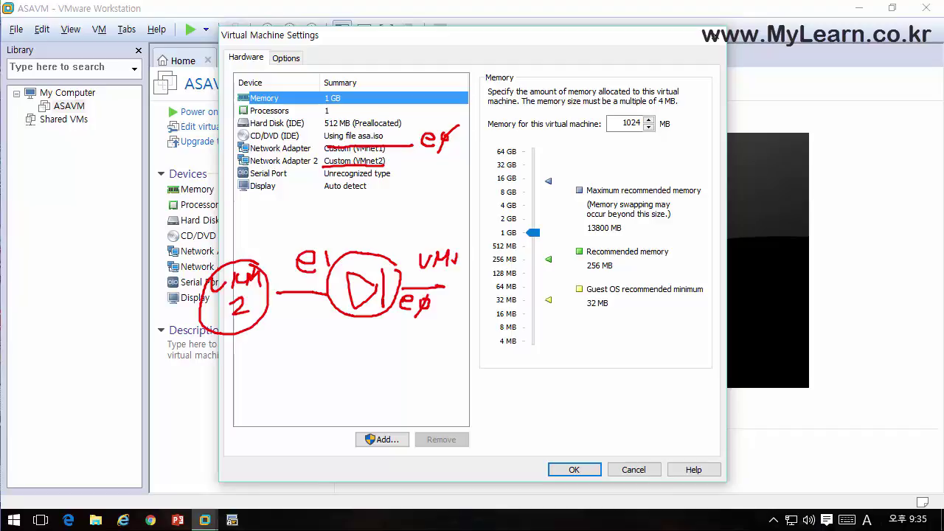
left_click_drag(371, 317, 373, 358)
left_click_drag(363, 235, 365, 256)
left_click_drag(278, 291, 331, 294)
left_click_drag(399, 289, 435, 287)
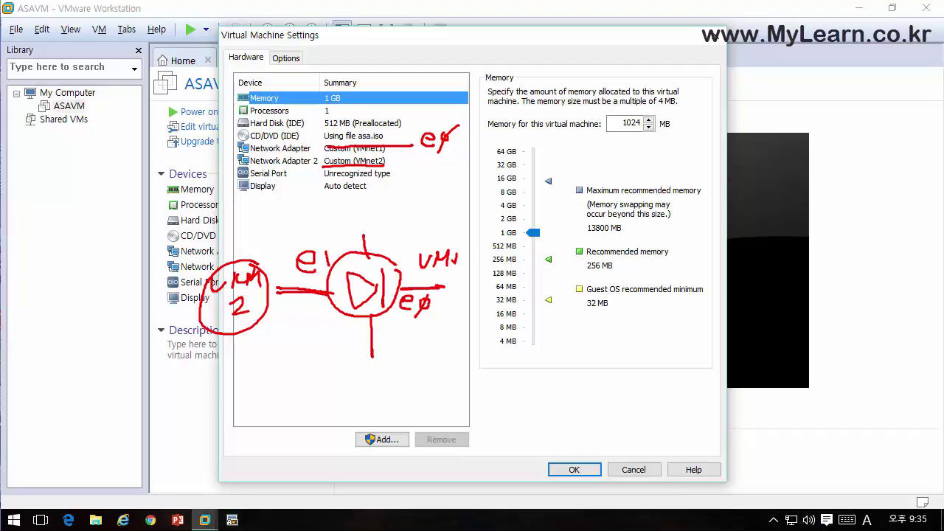
mouse_move(363, 252)
left_mouse_down()
mouse_move(363, 219)
mouse_move(364, 233)
left_mouse_up()
left_click_drag(373, 323, 376, 357)
mouse_move(487, 281)
left_mouse_down()
mouse_move(476, 277)
mouse_move(449, 305)
mouse_move(488, 301)
mouse_move(487, 284)
left_mouse_up()
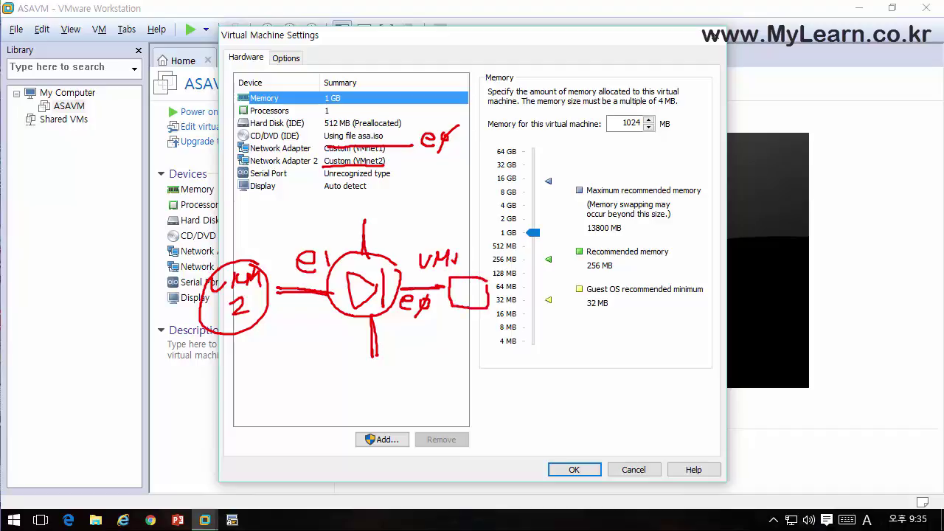
mouse_move(326, 155)
left_mouse_down()
mouse_move(392, 155)
mouse_move(358, 133)
mouse_move(328, 153)
left_mouse_up()
left_click_drag(407, 277, 396, 294)
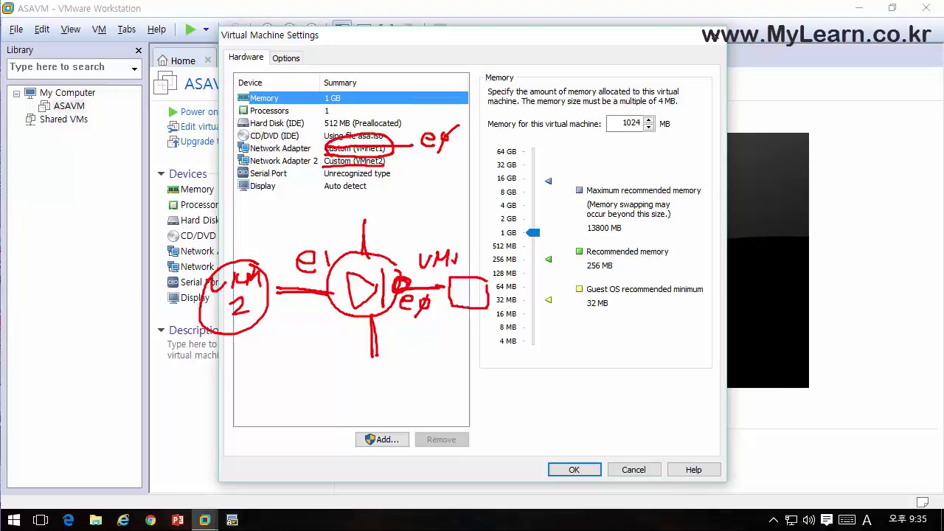
left_click_drag(321, 168, 384, 169)
mouse_move(328, 281)
left_mouse_down()
mouse_move(321, 289)
mouse_move(336, 298)
mouse_move(330, 283)
left_mouse_up()
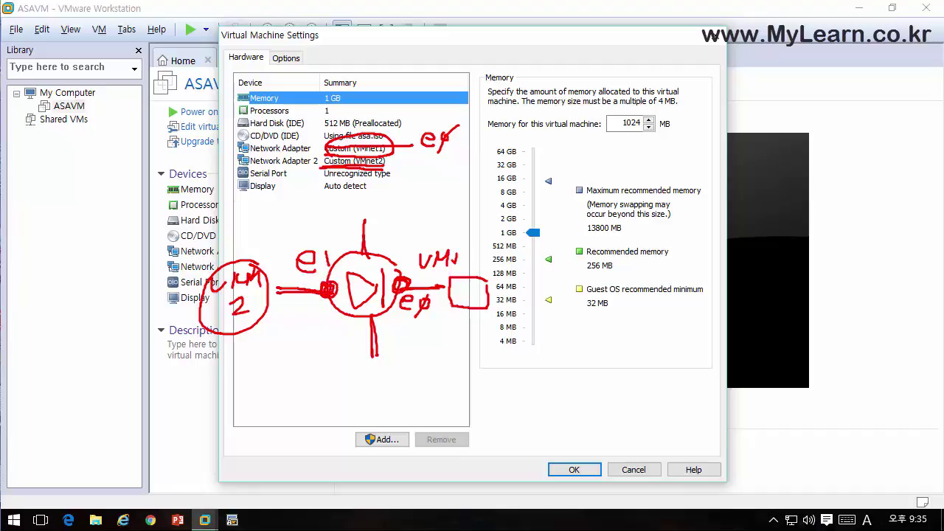
mouse_move(380, 159)
left_mouse_down()
mouse_move(359, 128)
mouse_move(388, 151)
mouse_move(504, 103)
left_mouse_up()
mouse_move(383, 164)
left_mouse_down()
mouse_move(465, 214)
mouse_move(493, 209)
mouse_move(479, 232)
mouse_move(492, 196)
left_mouse_up()
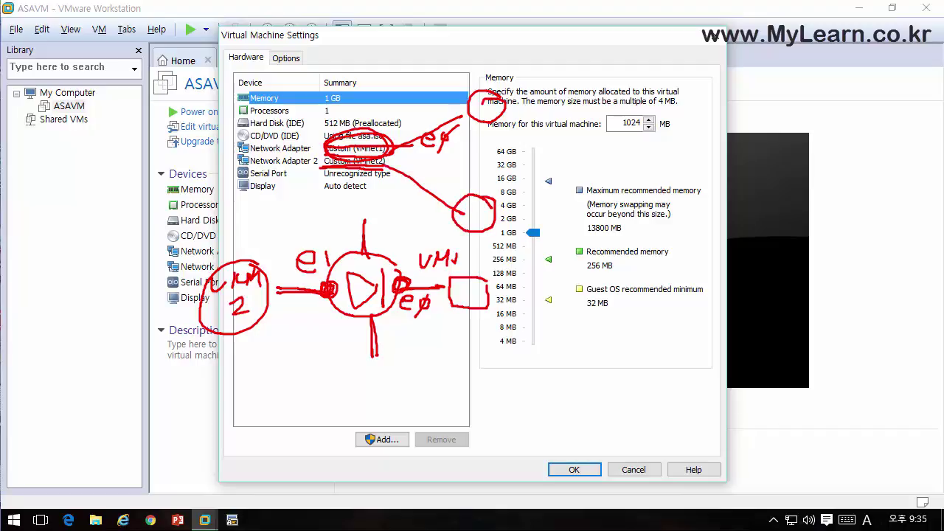
key("Escape")
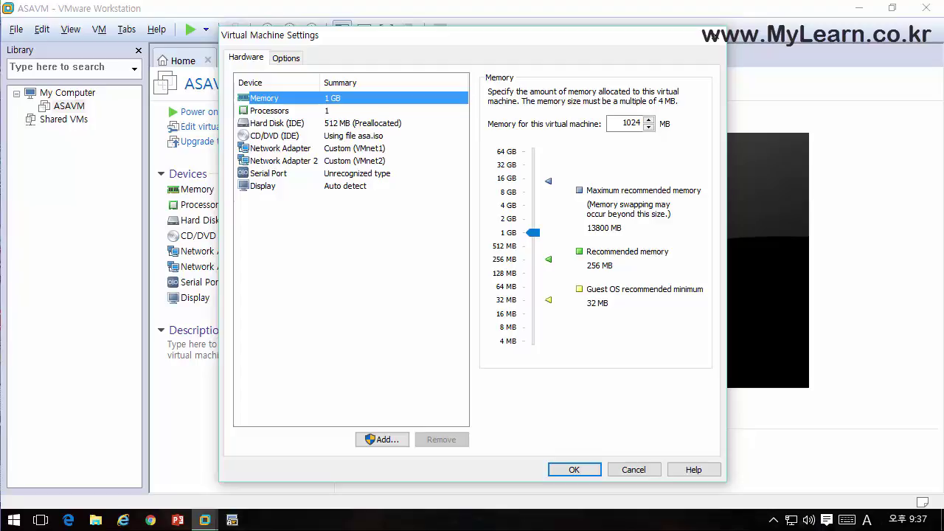
- Close and reopen the ASAVM virtual machine settings, and view the Serial Port and Network Adapter 2 configurations
left_click(714, 36)
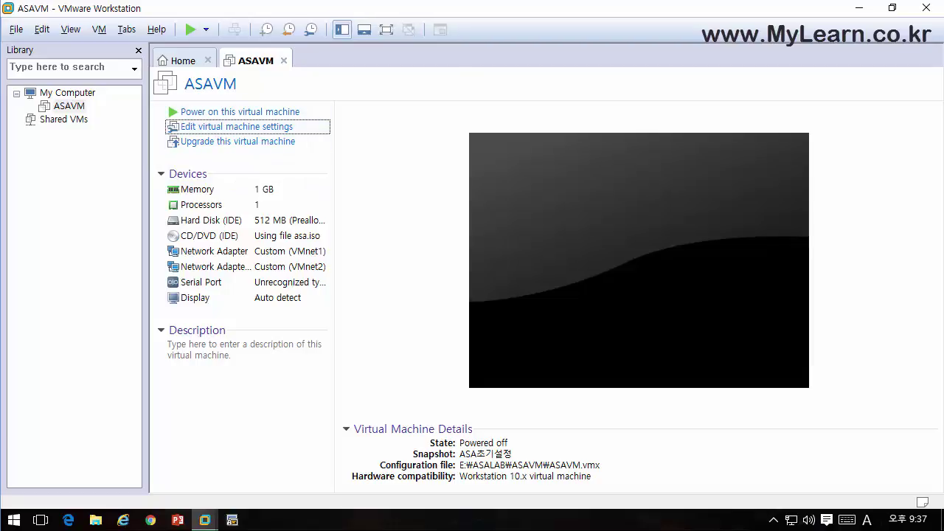
left_click(280, 127)
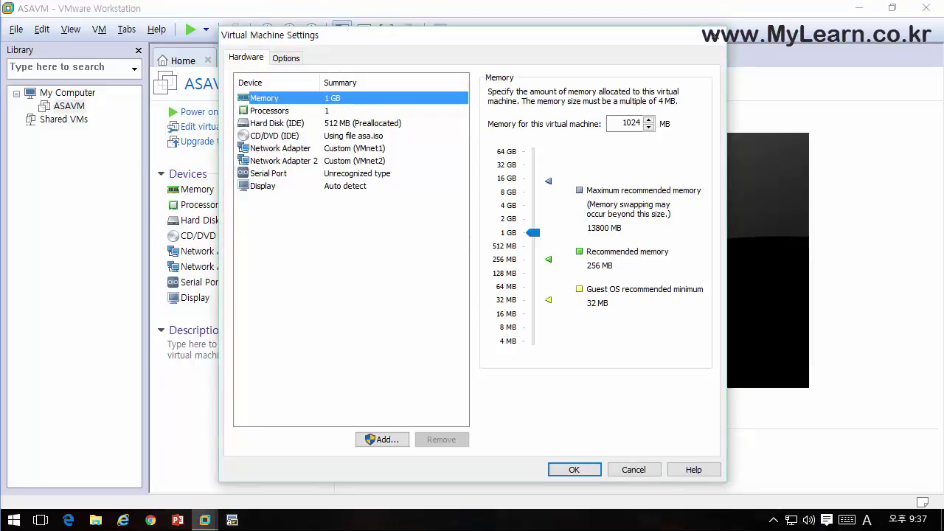
left_click(275, 173)
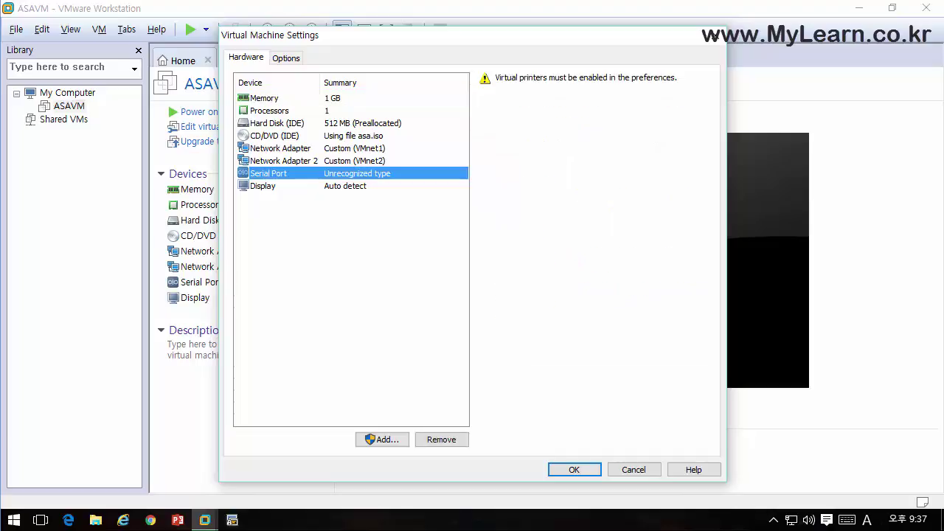
key("Up")
key("ctrl+shift")
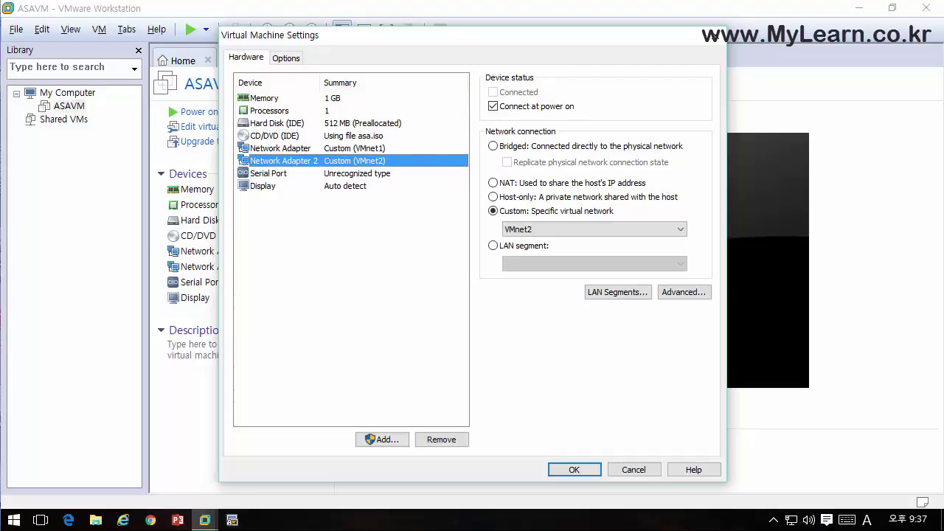
mouse_move(380, 274)
left_mouse_down()
mouse_move(358, 261)
mouse_move(339, 302)
mouse_move(380, 280)
mouse_move(379, 271)
mouse_move(342, 277)
mouse_move(345, 301)
left_mouse_up()
mouse_move(341, 266)
left_mouse_down()
mouse_move(366, 282)
mouse_move(345, 301)
mouse_move(439, 280)
left_mouse_up()
mouse_move(384, 251)
left_mouse_down()
mouse_move(402, 258)
mouse_move(418, 233)
left_mouse_up()
mouse_move(274, 290)
left_mouse_down()
mouse_move(328, 283)
mouse_move(307, 267)
mouse_move(329, 260)
left_mouse_up()
left_click_drag(328, 232, 328, 249)
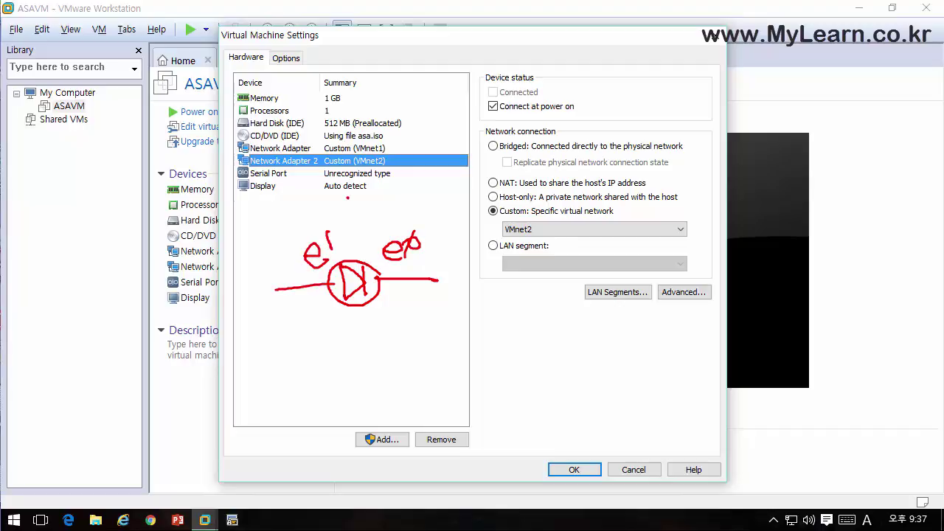
left_click_drag(345, 196, 361, 382)
left_click_drag(286, 322, 303, 320)
mouse_move(295, 322)
left_mouse_down()
mouse_move(296, 344)
mouse_move(305, 342)
left_mouse_up()
mouse_move(303, 342)
left_mouse_down()
mouse_move(312, 334)
mouse_move(328, 341)
left_mouse_up()
mouse_move(406, 316)
left_mouse_down()
mouse_move(437, 341)
mouse_move(445, 318)
left_mouse_up()
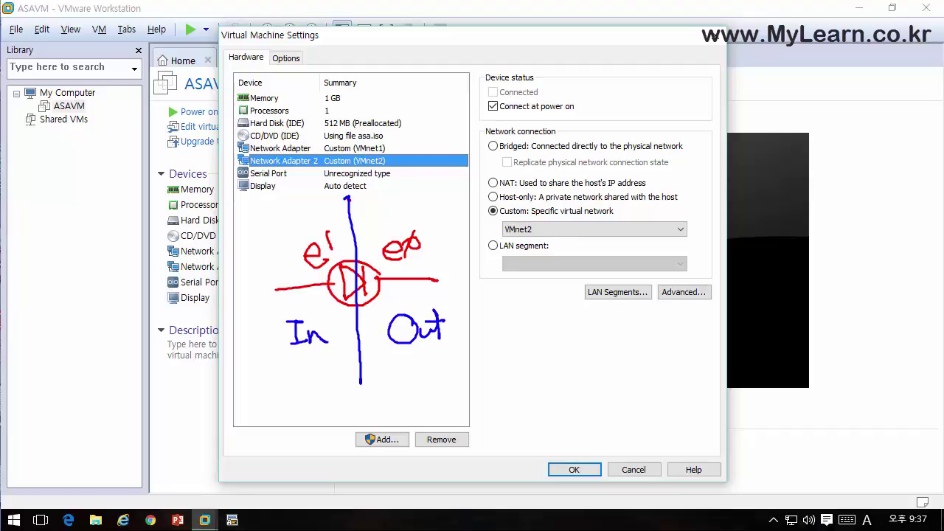
mouse_move(385, 279)
left_mouse_down()
mouse_move(433, 279)
mouse_move(458, 230)
mouse_move(495, 279)
mouse_move(446, 307)
mouse_move(439, 278)
left_mouse_up()
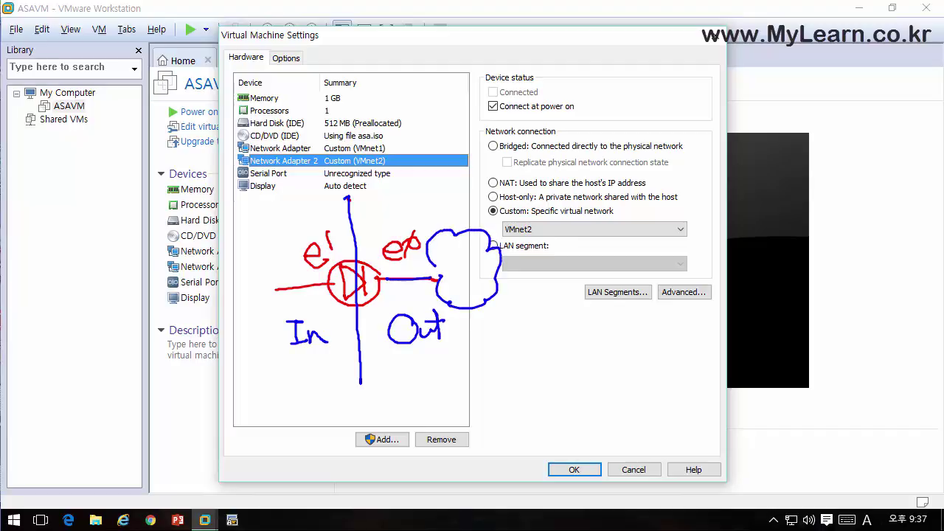
left_click_drag(275, 295, 329, 285)
mouse_move(267, 289)
left_mouse_down()
mouse_move(251, 279)
mouse_move(222, 325)
mouse_move(267, 292)
left_mouse_up()
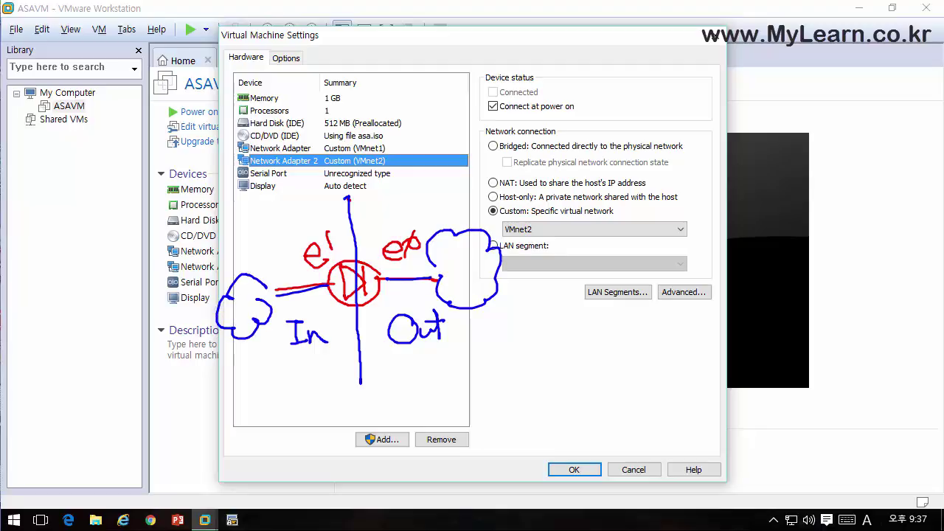
mouse_move(469, 259)
left_mouse_down()
mouse_move(513, 209)
mouse_move(525, 217)
mouse_move(530, 207)
mouse_move(528, 220)
mouse_move(469, 250)
left_mouse_up()
mouse_move(516, 187)
left_mouse_down()
mouse_move(546, 143)
mouse_move(610, 142)
mouse_move(590, 219)
mouse_move(520, 208)
mouse_move(490, 225)
left_mouse_up()
mouse_move(590, 137)
left_mouse_down()
mouse_move(626, 171)
mouse_move(643, 137)
left_mouse_up()
mouse_move(636, 152)
left_mouse_down()
mouse_move(640, 174)
mouse_move(667, 145)
left_mouse_up()
left_click_drag(669, 139, 671, 174)
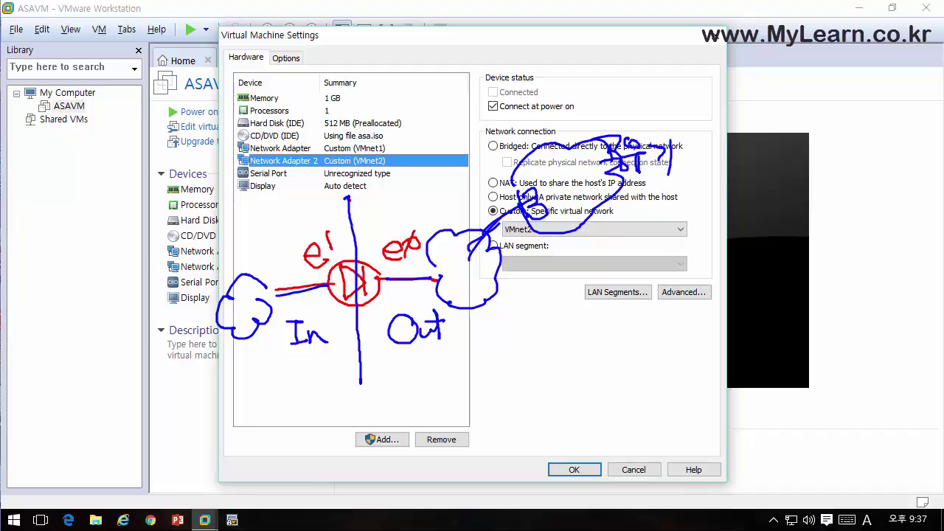
mouse_move(496, 220)
left_mouse_down()
mouse_move(567, 161)
mouse_move(607, 149)
left_mouse_up()
mouse_move(484, 219)
left_mouse_down()
mouse_move(502, 292)
mouse_move(438, 306)
mouse_move(439, 233)
left_mouse_up()
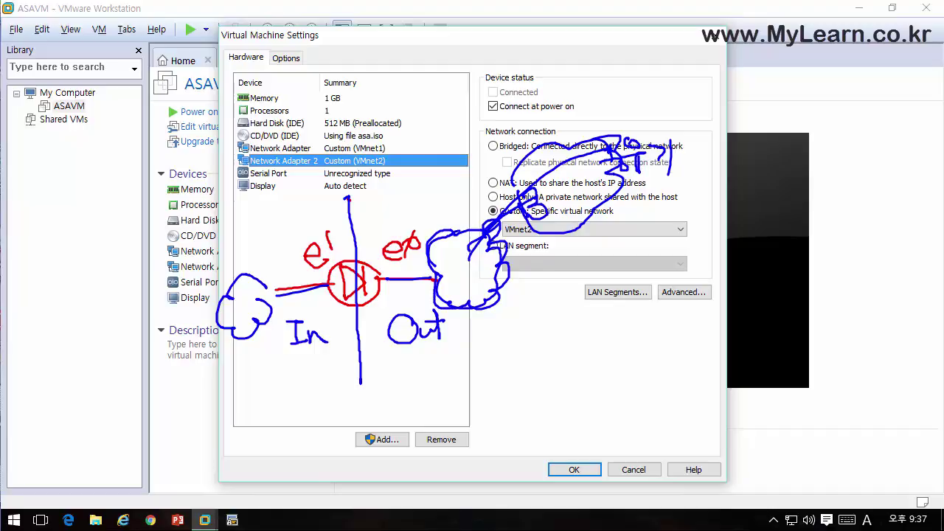
mouse_move(468, 275)
left_mouse_down()
mouse_move(526, 274)
mouse_move(536, 289)
left_mouse_up()
mouse_move(540, 262)
left_mouse_down()
mouse_move(553, 271)
mouse_move(545, 284)
left_mouse_up()
mouse_move(549, 296)
left_mouse_down()
mouse_move(556, 295)
mouse_move(555, 251)
mouse_move(560, 295)
left_mouse_up()
mouse_move(324, 298)
left_mouse_down()
mouse_move(187, 338)
mouse_move(166, 356)
left_mouse_up()
mouse_move(169, 338)
left_mouse_down()
mouse_move(166, 356)
mouse_move(182, 358)
mouse_move(177, 385)
left_mouse_up()
mouse_move(179, 361)
left_mouse_down()
mouse_move(186, 368)
mouse_move(202, 354)
left_mouse_up()
mouse_move(212, 340)
left_mouse_down()
mouse_move(209, 372)
mouse_move(222, 368)
left_mouse_up()
left_click_drag(211, 351, 240, 339)
left_click_drag(233, 340, 242, 361)
mouse_move(191, 397)
left_mouse_down()
mouse_move(196, 418)
mouse_move(224, 385)
mouse_move(236, 391)
mouse_move(306, 350)
mouse_move(303, 375)
mouse_move(320, 371)
left_mouse_up()
left_click_drag(190, 426, 293, 378)
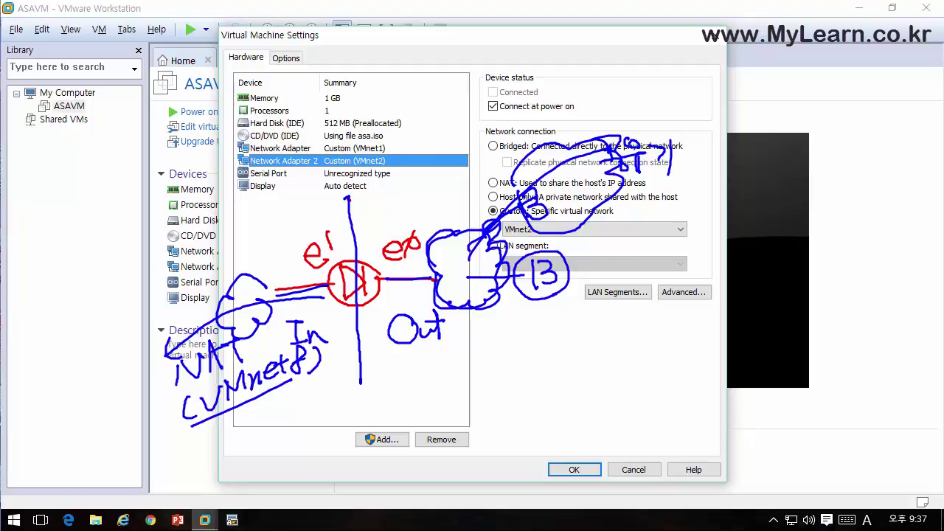
left_click_drag(476, 275, 582, 218)
left_click_drag(205, 417, 302, 379)
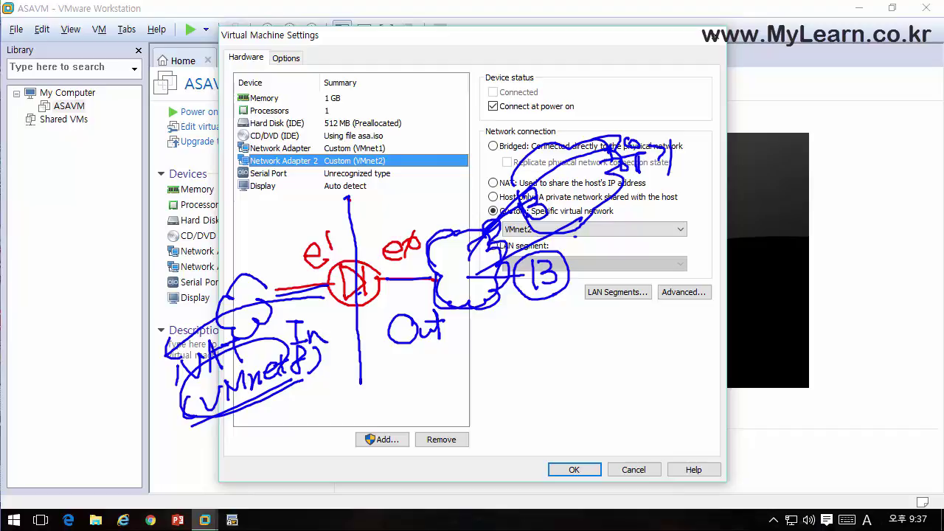
mouse_move(305, 382)
left_mouse_down()
mouse_move(293, 340)
mouse_move(306, 385)
left_mouse_up()
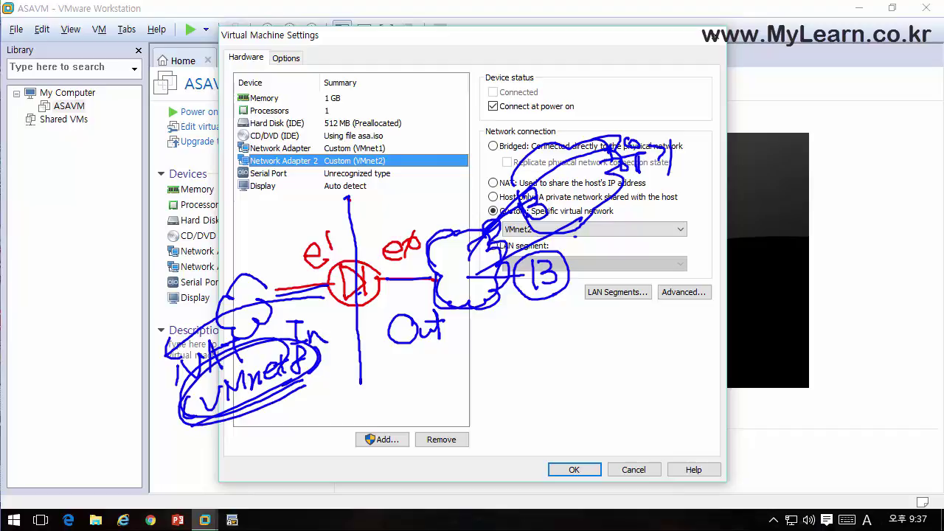
mouse_move(462, 426)
left_mouse_down()
mouse_move(380, 445)
mouse_move(468, 435)
left_mouse_up()
mouse_move(381, 460)
left_mouse_down()
mouse_move(323, 468)
mouse_move(245, 445)
mouse_move(257, 443)
left_mouse_up()
left_click_drag(456, 428, 514, 308)
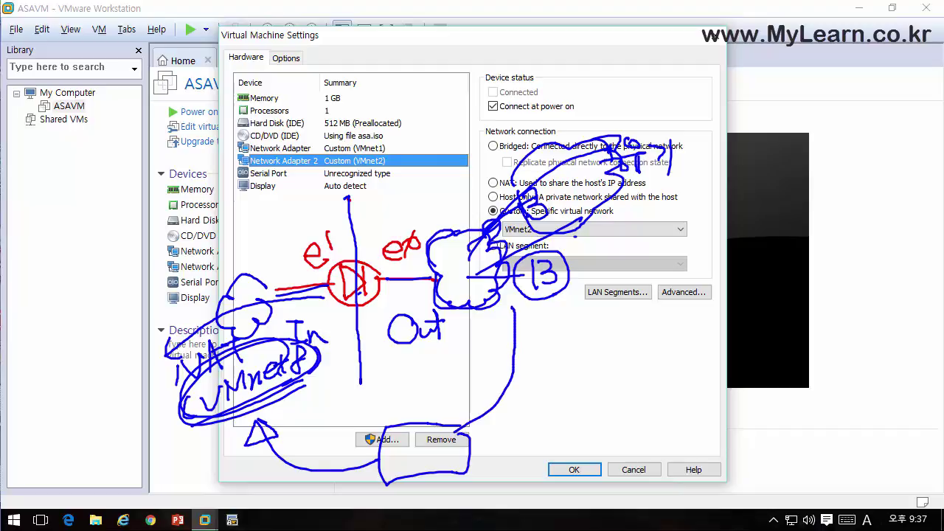
left_click_drag(484, 339, 528, 332)
mouse_move(457, 422)
left_mouse_down()
mouse_move(388, 419)
mouse_move(399, 480)
mouse_move(456, 474)
mouse_move(462, 437)
mouse_move(513, 358)
mouse_move(515, 311)
left_mouse_up()
mouse_move(443, 277)
left_mouse_down()
mouse_move(507, 275)
mouse_move(522, 325)
left_mouse_up()
mouse_move(444, 422)
left_mouse_down()
mouse_move(390, 422)
mouse_move(425, 483)
mouse_move(460, 428)
left_mouse_up()
mouse_move(349, 441)
left_mouse_down()
mouse_move(355, 450)
mouse_move(371, 430)
mouse_move(365, 440)
left_mouse_up()
mouse_move(376, 407)
left_mouse_down()
mouse_move(342, 446)
mouse_move(382, 412)
mouse_move(356, 405)
left_mouse_up()
mouse_move(382, 459)
left_mouse_down()
mouse_move(223, 443)
mouse_move(273, 439)
left_mouse_up()
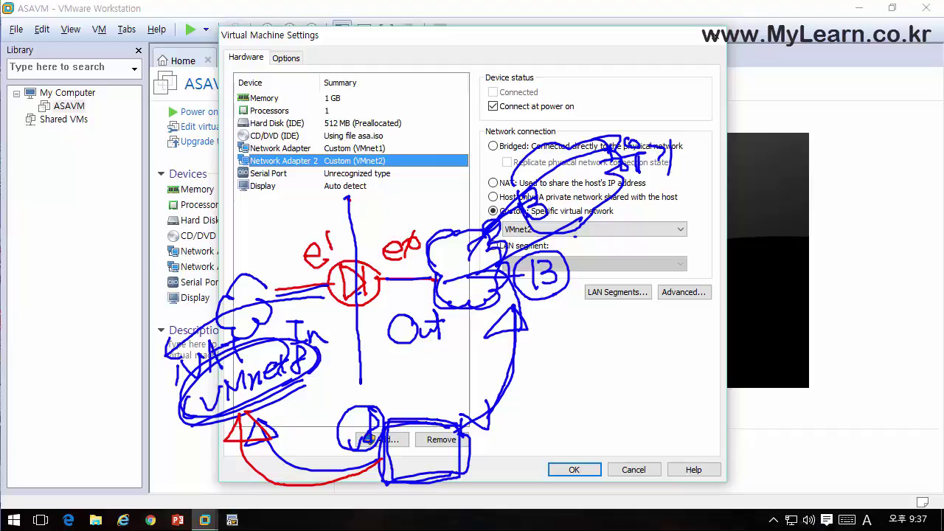
mouse_move(454, 422)
left_mouse_down()
mouse_move(381, 431)
mouse_move(441, 487)
mouse_move(446, 427)
mouse_move(469, 435)
mouse_move(454, 423)
mouse_move(490, 398)
mouse_move(518, 301)
mouse_move(506, 364)
mouse_move(467, 418)
left_mouse_up()
mouse_move(494, 384)
left_mouse_down()
mouse_move(507, 320)
mouse_move(502, 301)
left_mouse_up()
mouse_move(398, 281)
left_mouse_down()
mouse_move(500, 280)
mouse_move(508, 303)
mouse_move(547, 302)
left_mouse_up()
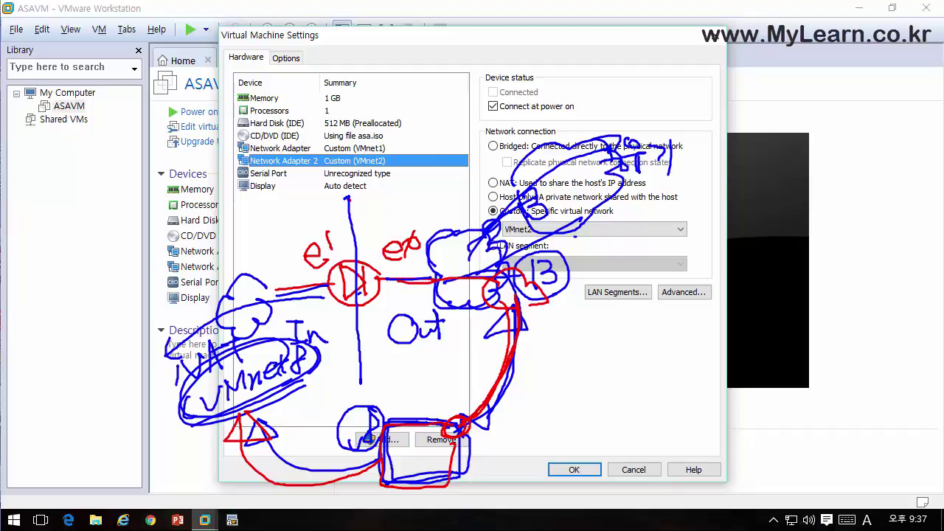
mouse_move(376, 441)
left_mouse_down()
mouse_move(386, 446)
mouse_move(375, 471)
mouse_move(384, 450)
mouse_move(345, 413)
mouse_move(387, 433)
mouse_move(368, 403)
mouse_move(384, 430)
mouse_move(310, 476)
mouse_move(253, 414)
mouse_move(245, 435)
mouse_move(264, 410)
left_mouse_up()
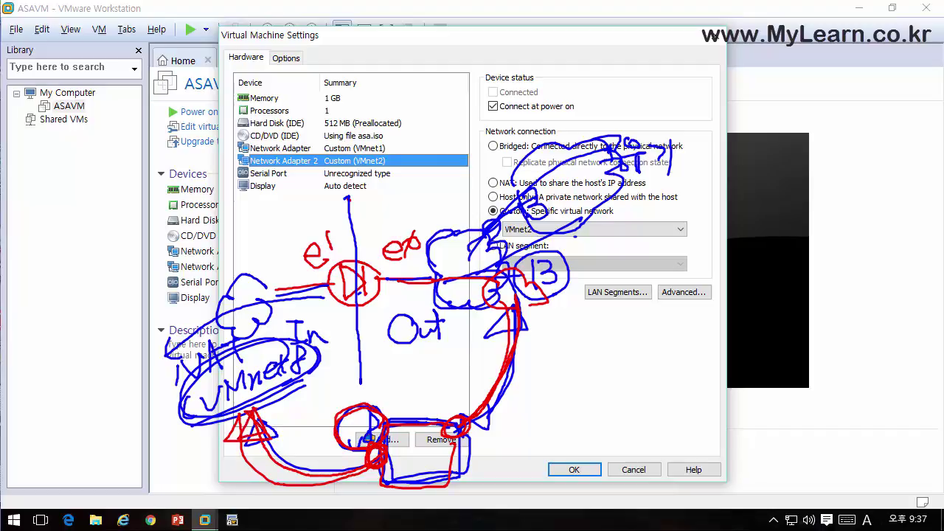
mouse_move(365, 462)
left_mouse_down()
mouse_move(235, 386)
mouse_move(308, 277)
mouse_move(311, 303)
left_mouse_up()
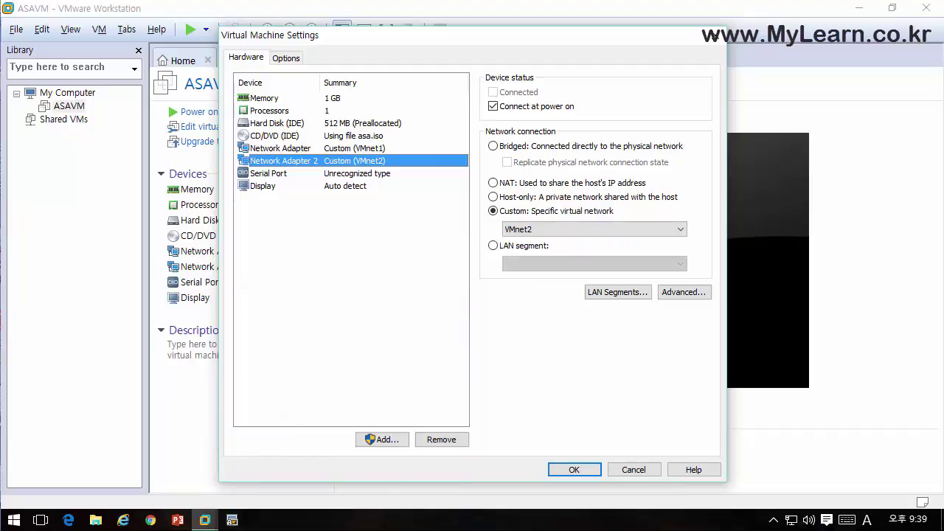
- View Network Adapter 2's advanced settings without changing them, and set the first Network Adapter's connection to Bridged
left_click(685, 292)
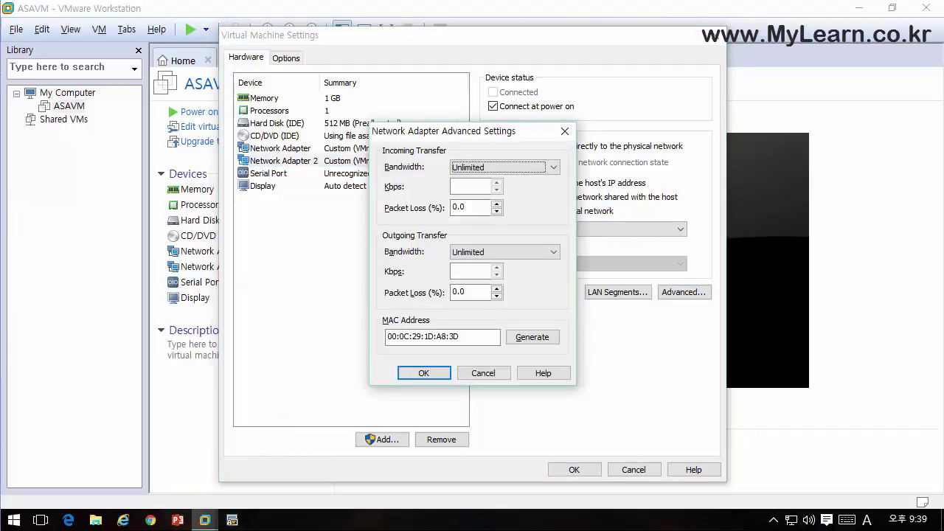
left_click(484, 373)
left_click(280, 149)
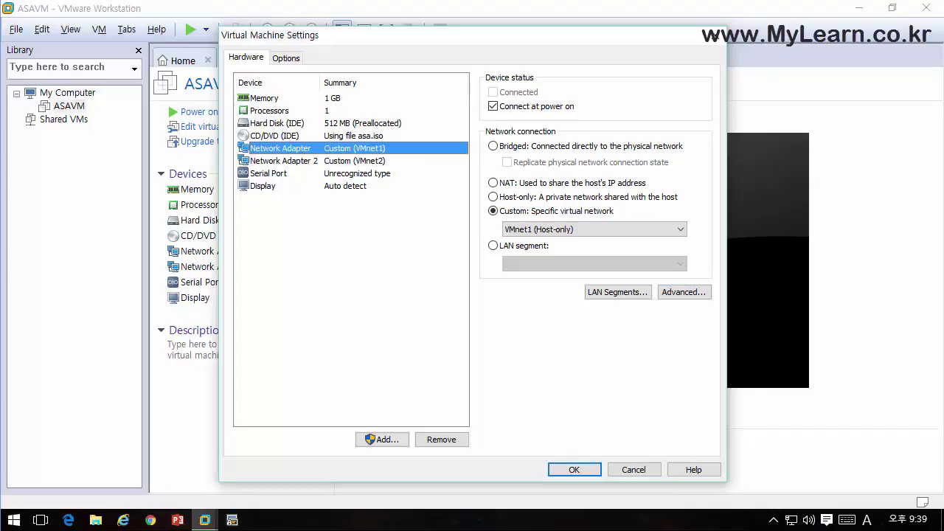
key("alt+b")
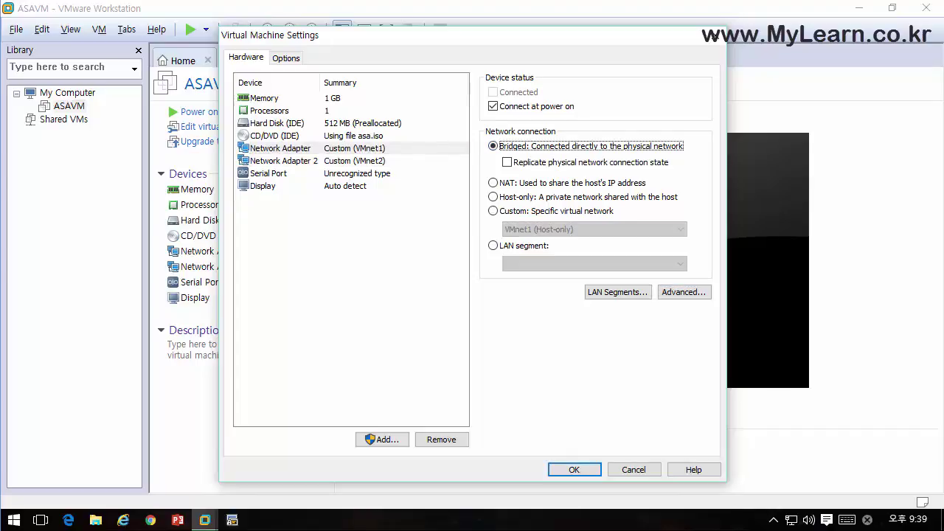
- Connect Network Adapter 2 to the specific virtual network VMnet8 (NAT)
left_click(284, 161)
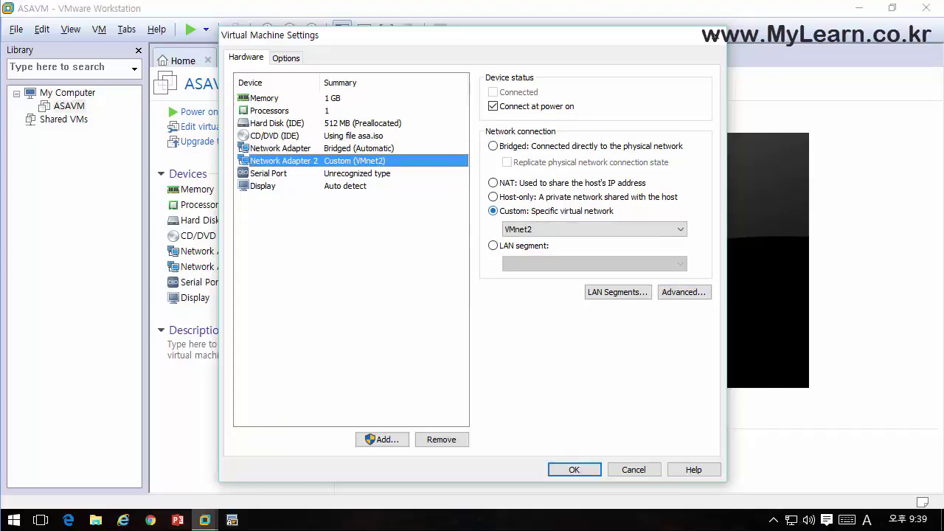
left_click(594, 229)
key("Down")
key("Down")
key("Down")
key("Down")
key("Down")
key("Down")
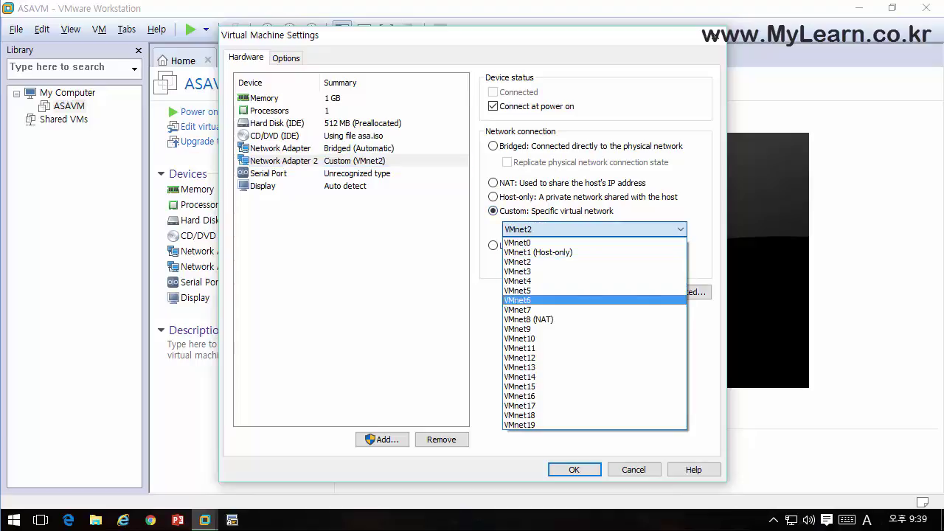
key("Return")
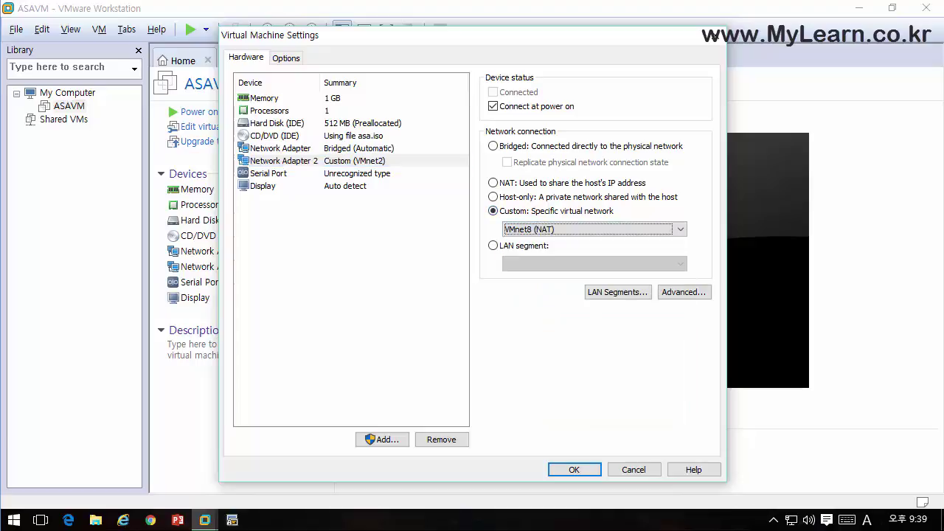
- Connect the first Network Adapter to the custom virtual network VMnet0
left_click(280, 148)
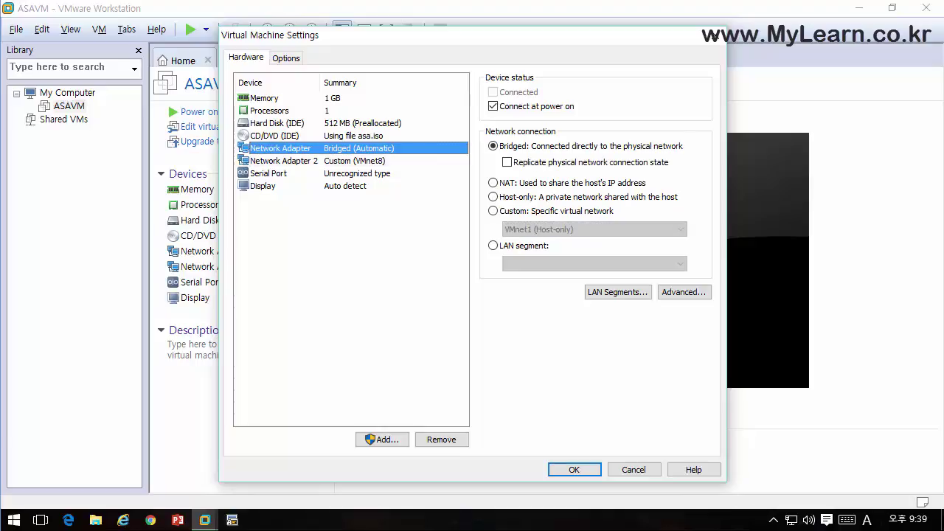
left_click(546, 210)
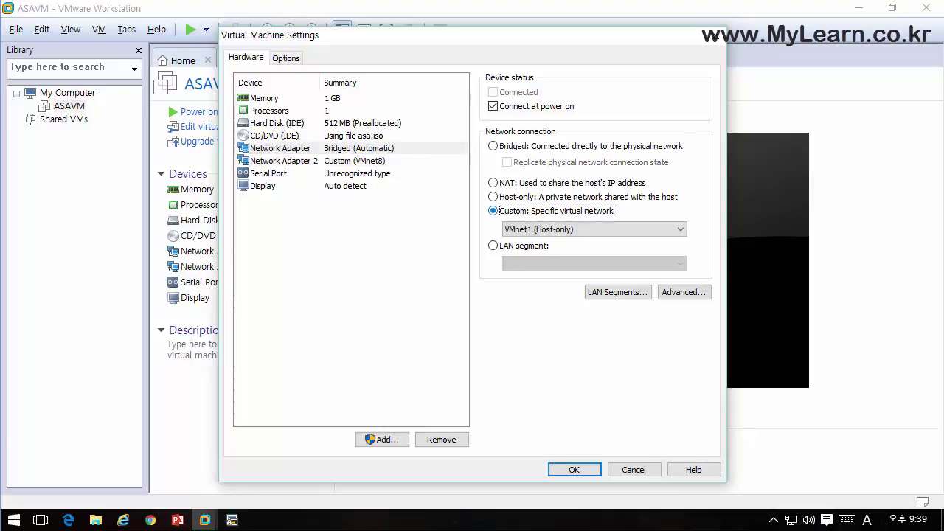
left_click(594, 230)
left_click(560, 241)
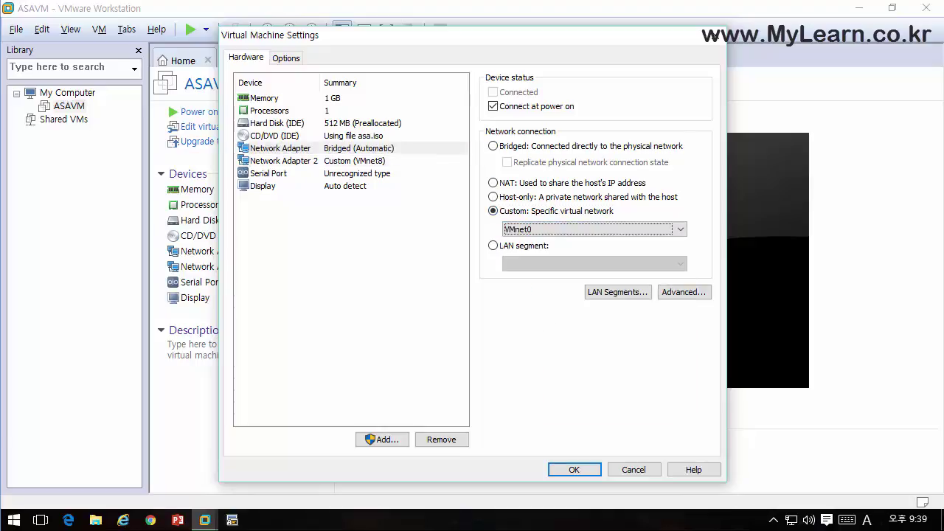
- Set the first Network Adapter back to Bridged, check Network Adapter 2's connection, and save the virtual machine settings
key("alt+b")
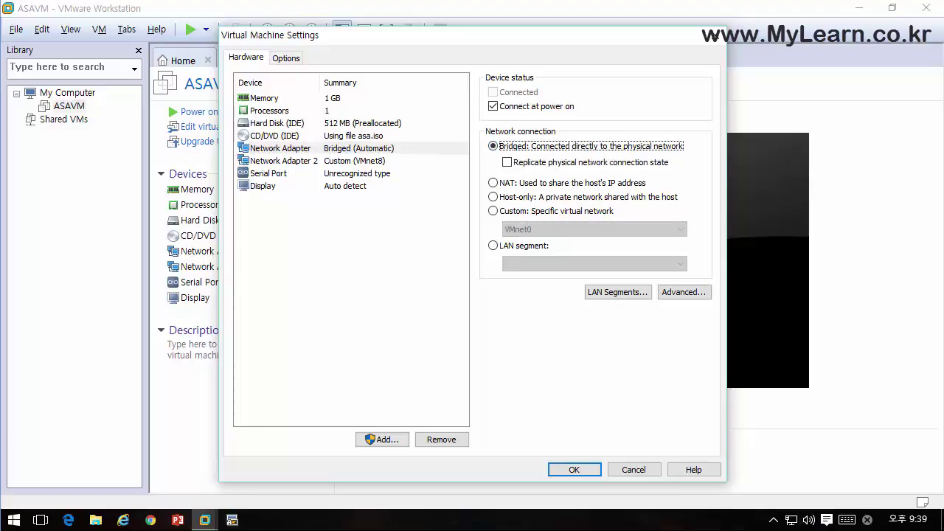
left_click(284, 161)
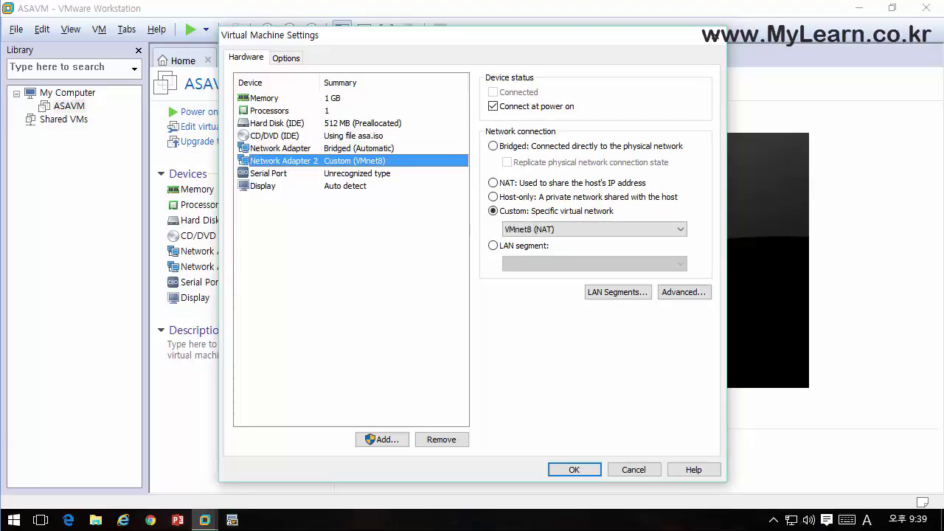
left_click(573, 470)
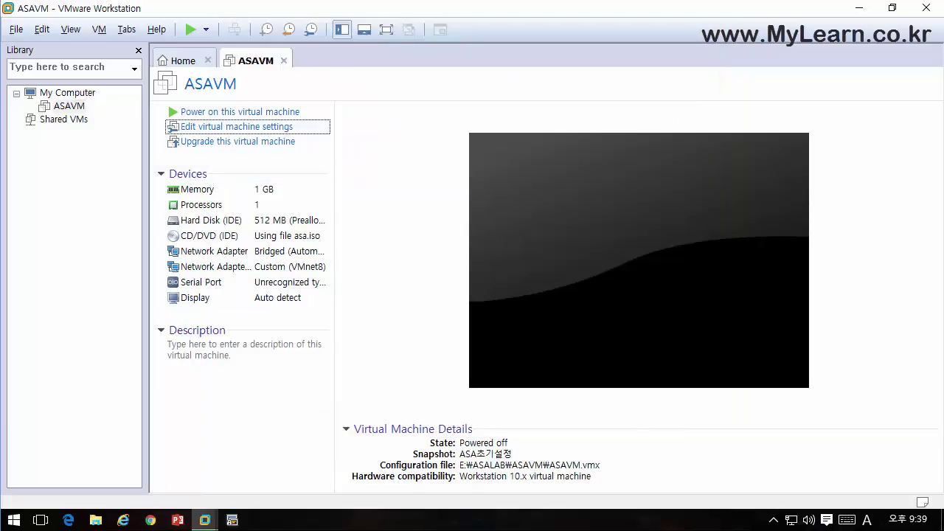
- Power on ASAVM, identify the virtual machine as copied, and direct input to its console
left_click(239, 112)
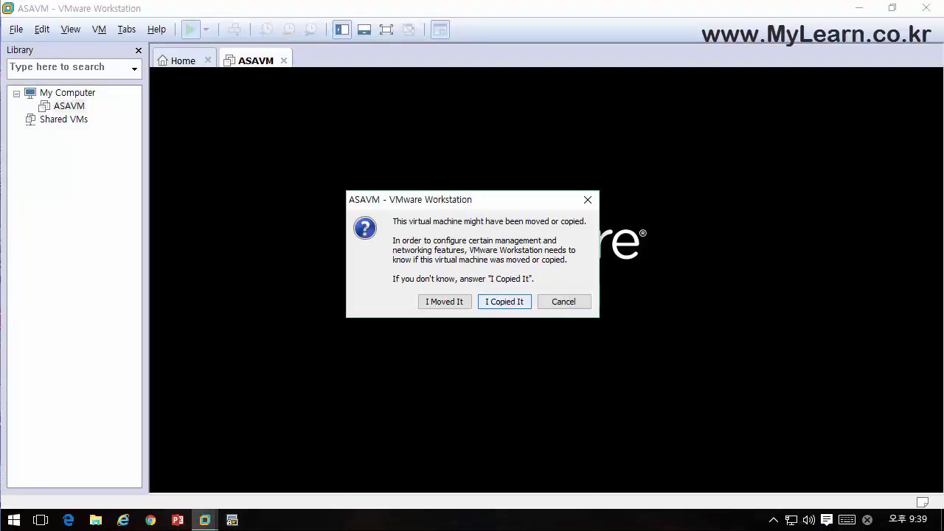
key("Return")
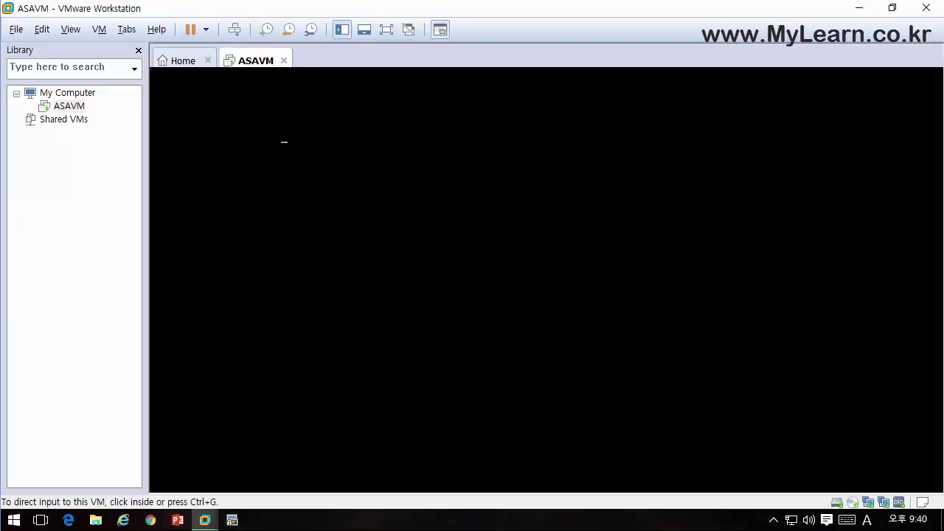
key("ctrl+g")
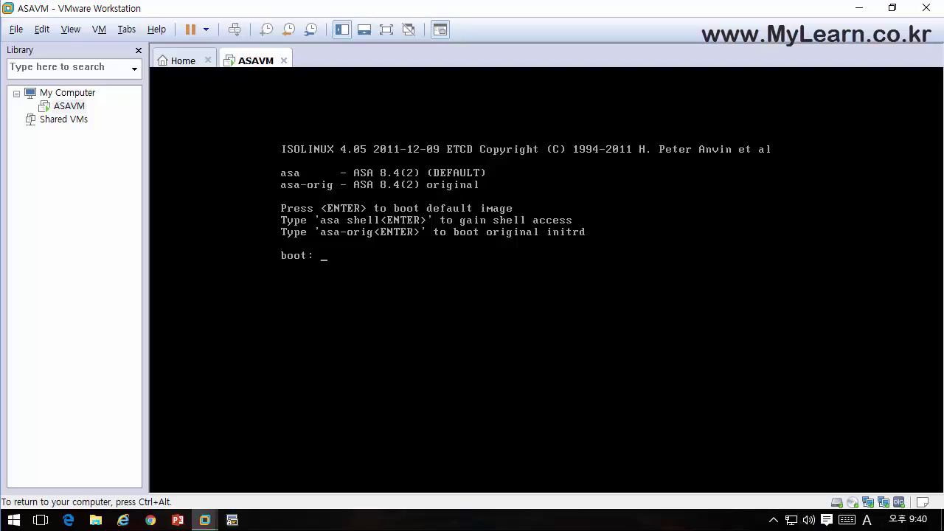
mouse_move(331, 272)
left_mouse_down()
mouse_move(257, 238)
mouse_move(354, 232)
mouse_move(327, 267)
left_mouse_up()
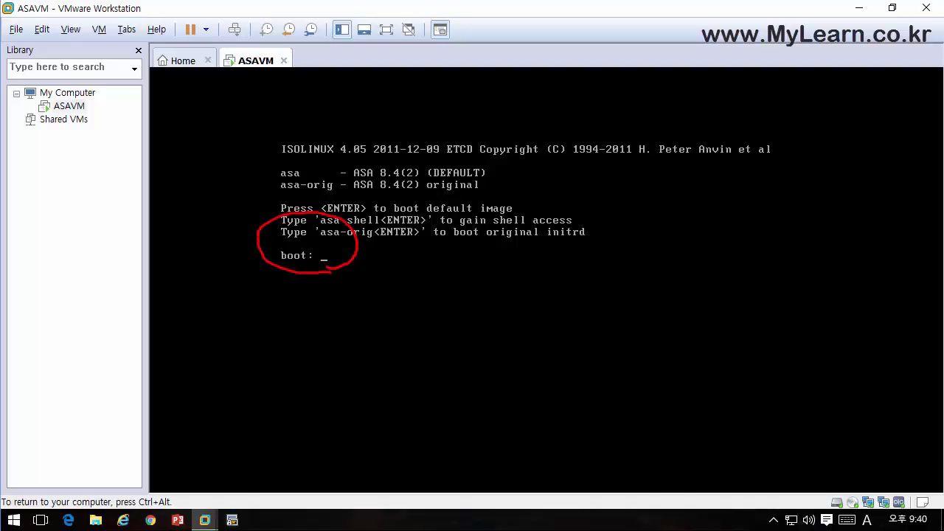
mouse_move(411, 215)
left_mouse_down()
mouse_move(364, 255)
mouse_move(381, 264)
mouse_move(382, 241)
left_mouse_up()
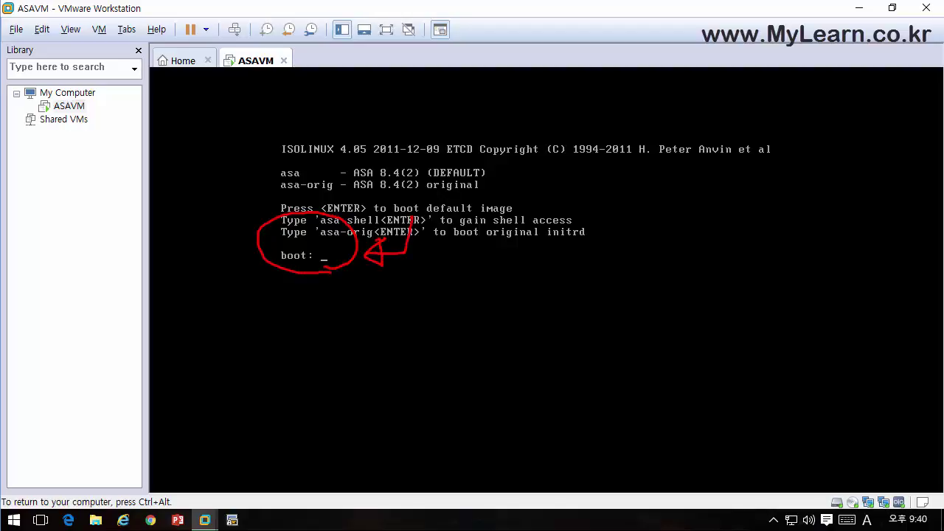
mouse_move(362, 230)
left_mouse_down()
mouse_move(377, 225)
mouse_move(416, 254)
mouse_move(352, 295)
mouse_move(338, 235)
left_mouse_up()
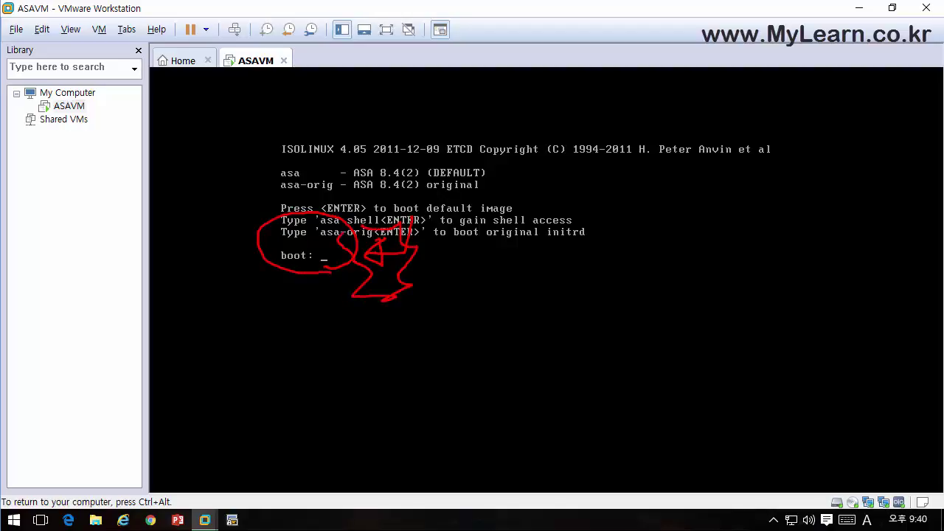
mouse_move(434, 218)
left_mouse_down()
mouse_move(443, 208)
mouse_move(362, 248)
mouse_move(382, 239)
left_mouse_up()
key("Escape")
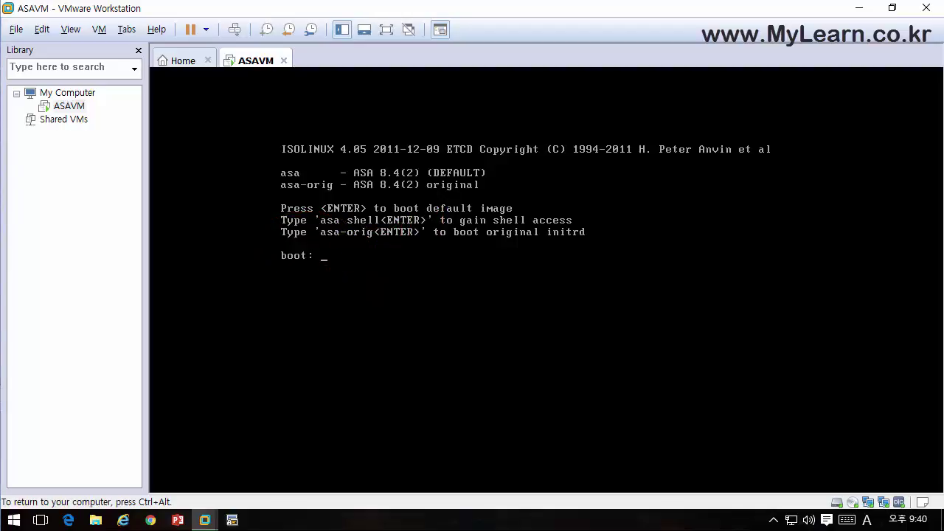
- Boot the default ASA 8.4(2) image from the boot prompt and release input from the virtual machine
key("Return")
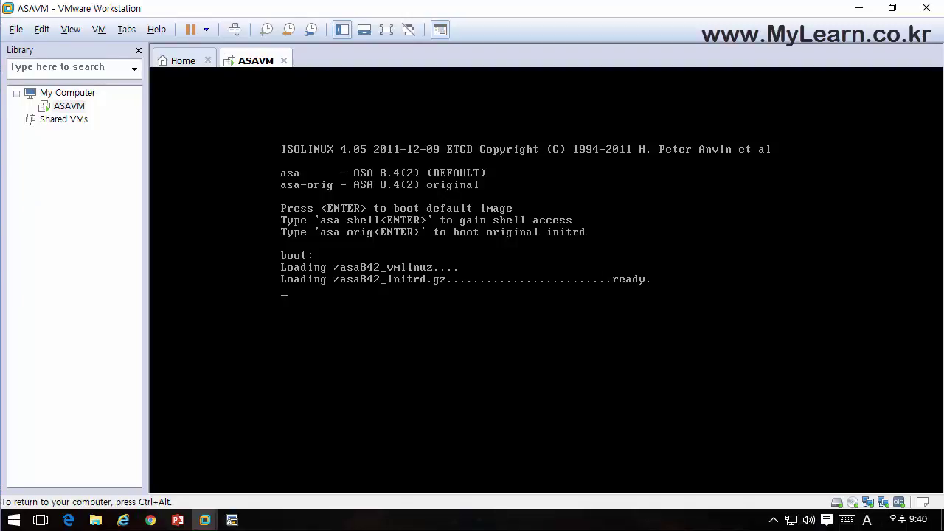
key("ctrl+alt")
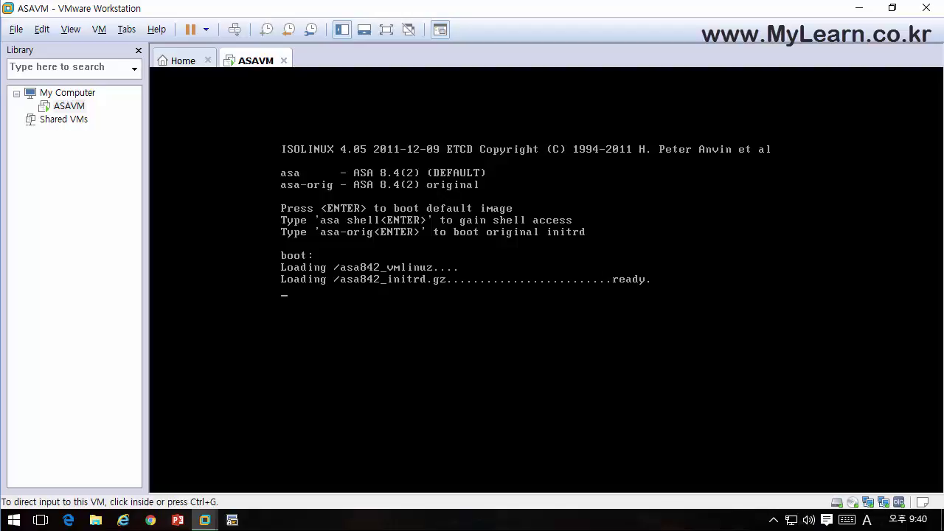
- Switch to SecureCRT, delete the saved 127.0.0.1 session, and reposition the SecureCRT window
left_click(232, 520)
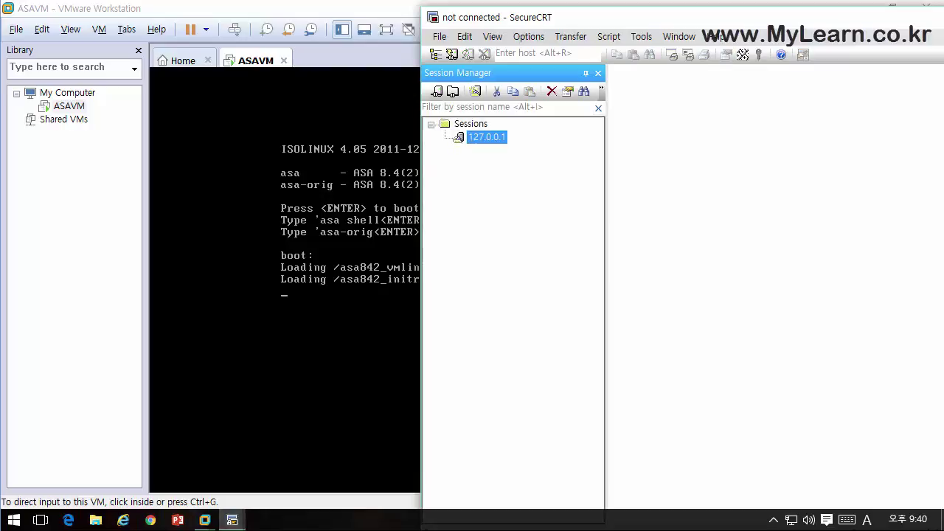
right_click(496, 137)
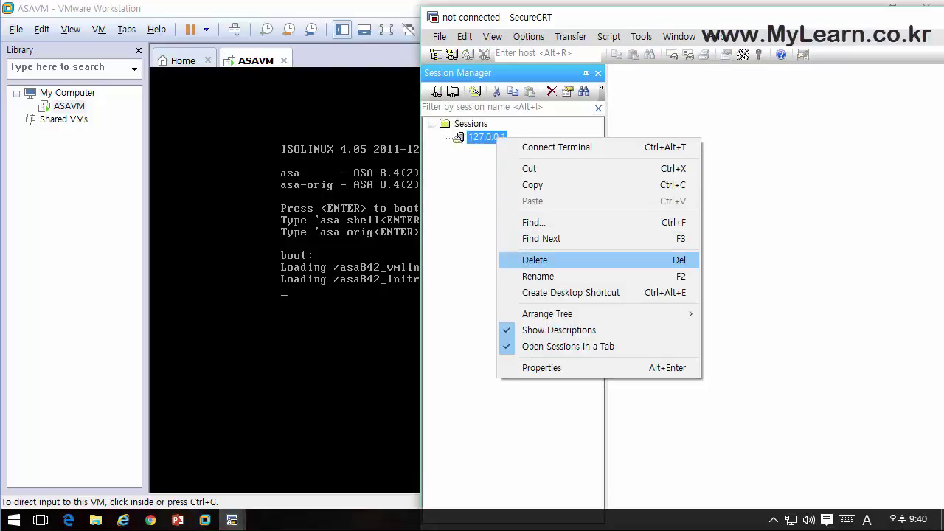
left_click(534, 259)
left_click(807, 316)
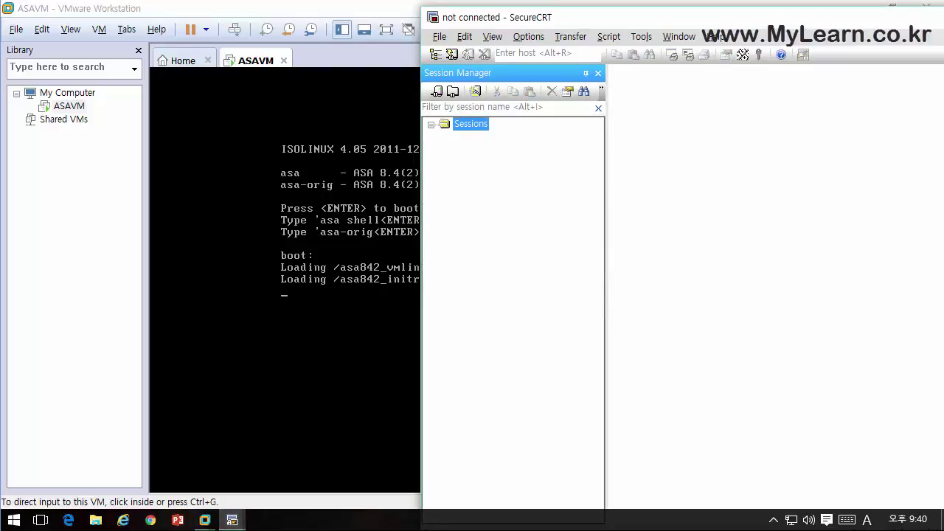
left_click_drag(664, 17, 438, 17)
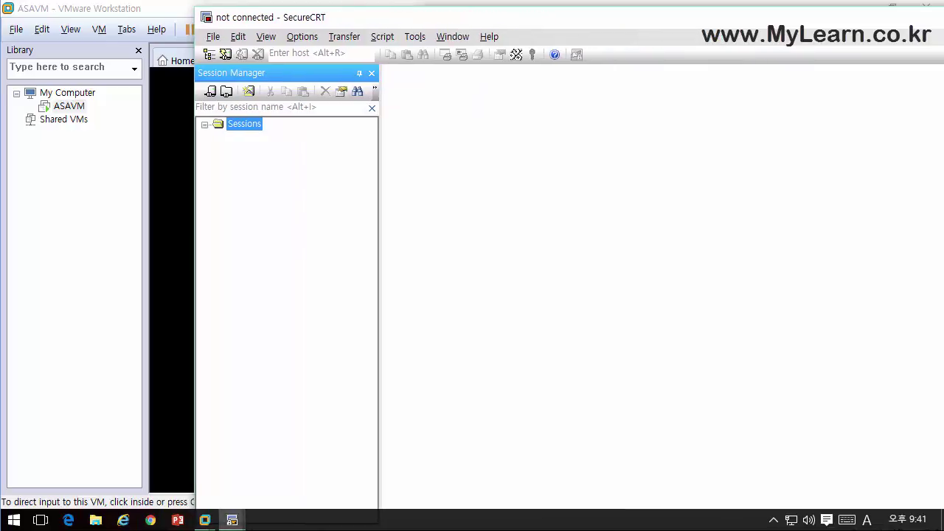
- Open a saved Telnet quick connection to hostname 127.0.0.1 on port 52150
right_click(254, 124)
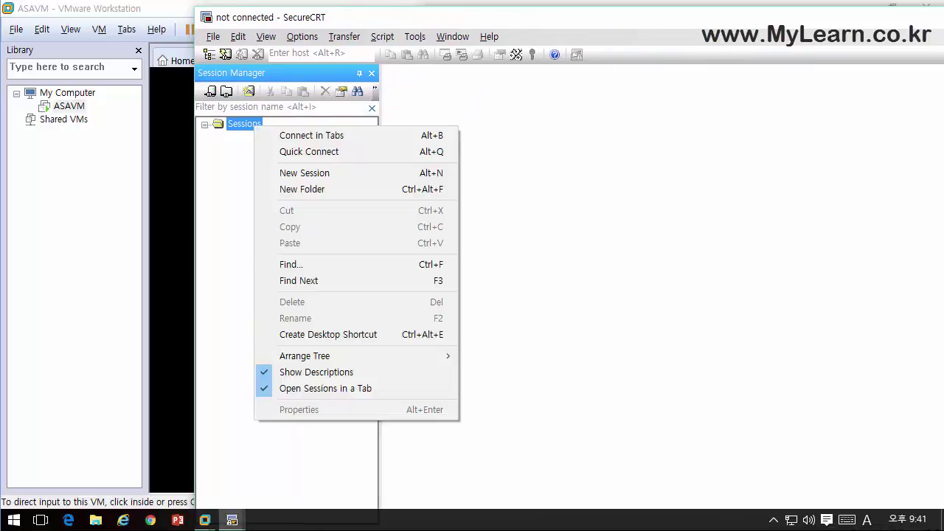
left_click(314, 152)
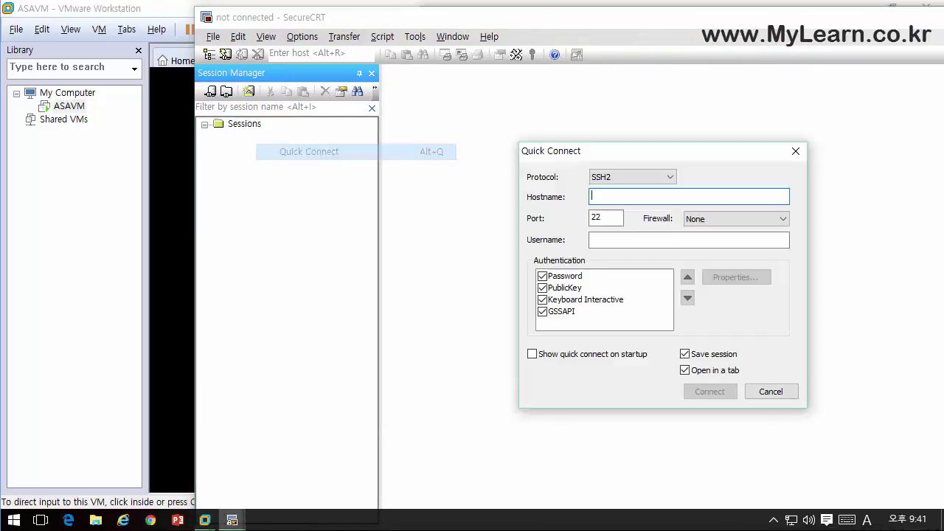
left_click(632, 177)
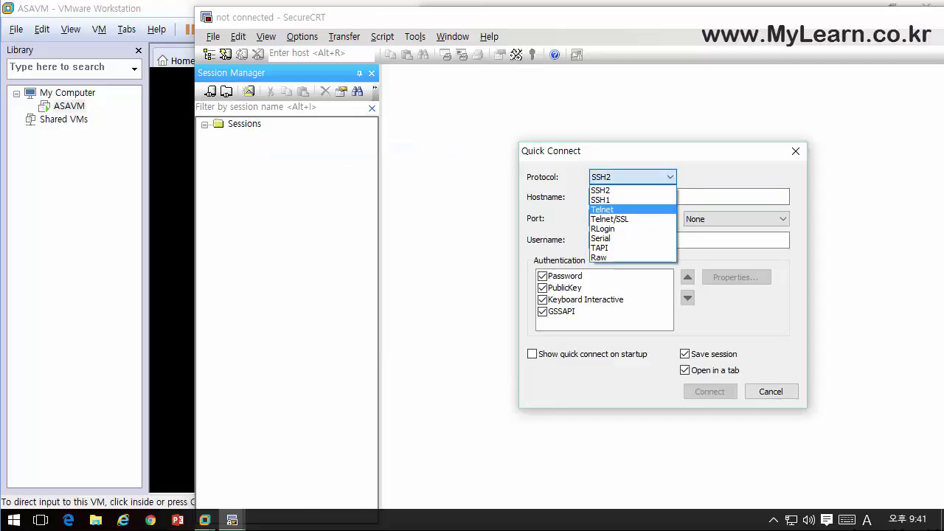
left_click(612, 210)
type("127")
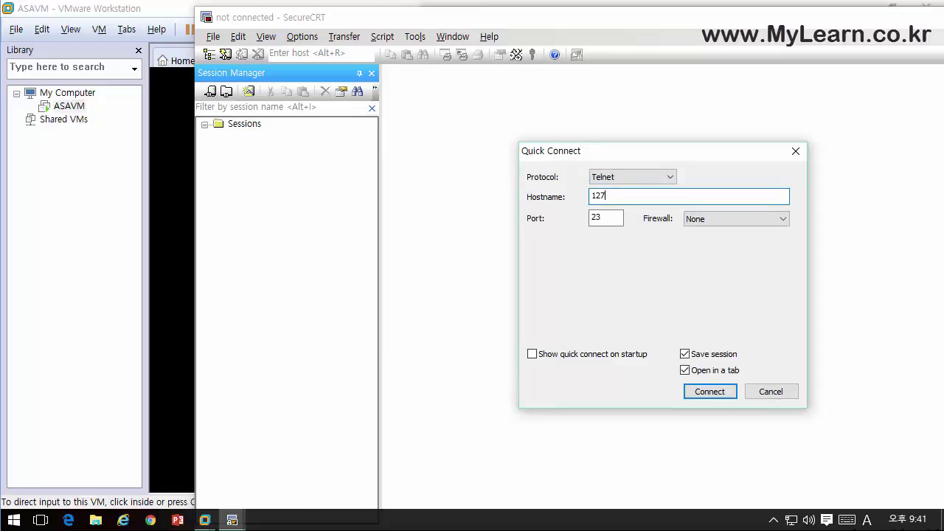
type(".0.0.1")
key("Tab")
type("52150")
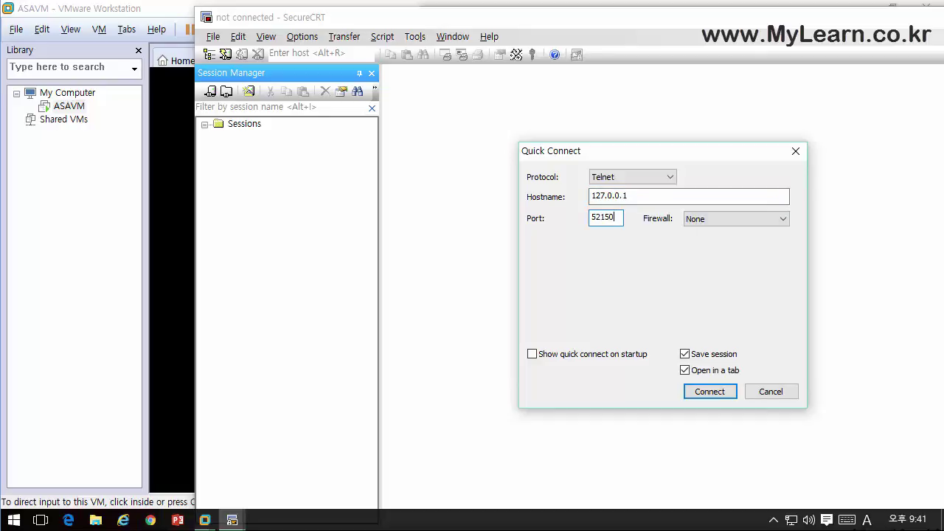
left_click_drag(663, 151, 523, 122)
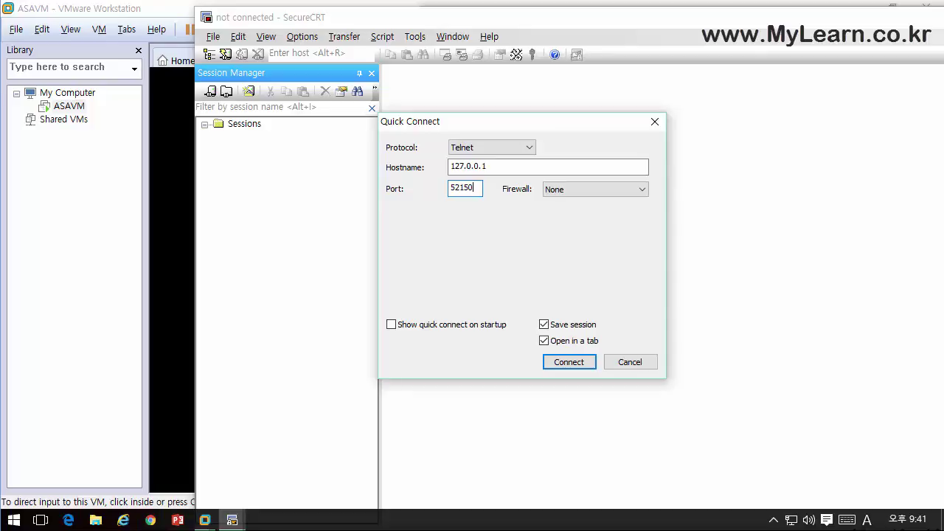
mouse_move(493, 150)
left_mouse_down()
mouse_move(438, 170)
mouse_move(499, 142)
left_mouse_up()
mouse_move(491, 177)
left_mouse_down()
mouse_move(305, 230)
mouse_move(310, 193)
mouse_move(279, 181)
mouse_move(331, 147)
mouse_move(348, 156)
mouse_move(385, 147)
left_mouse_up()
key("Escape")
key("Return")
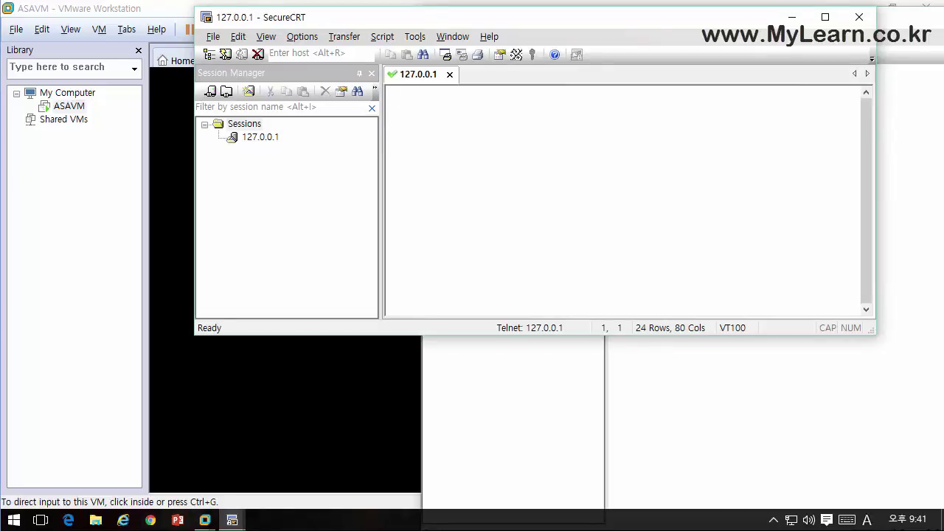
- Enlarge the terminal window and accept the default Routed firewall mode and current enable password at the setup prompts
left_click_drag(536, 335, 535, 487)
key("Return")
key("Return")
key("Return")
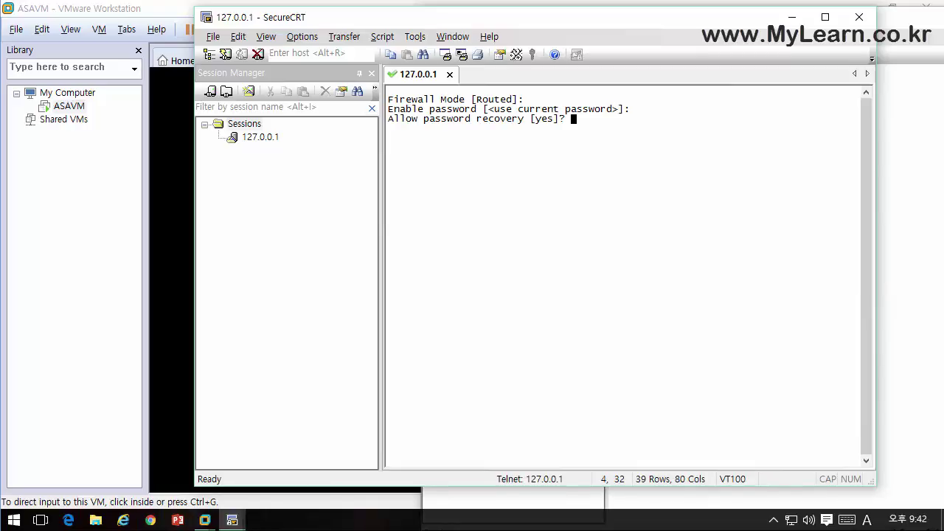
left_click_drag(275, 17, 380, 28)
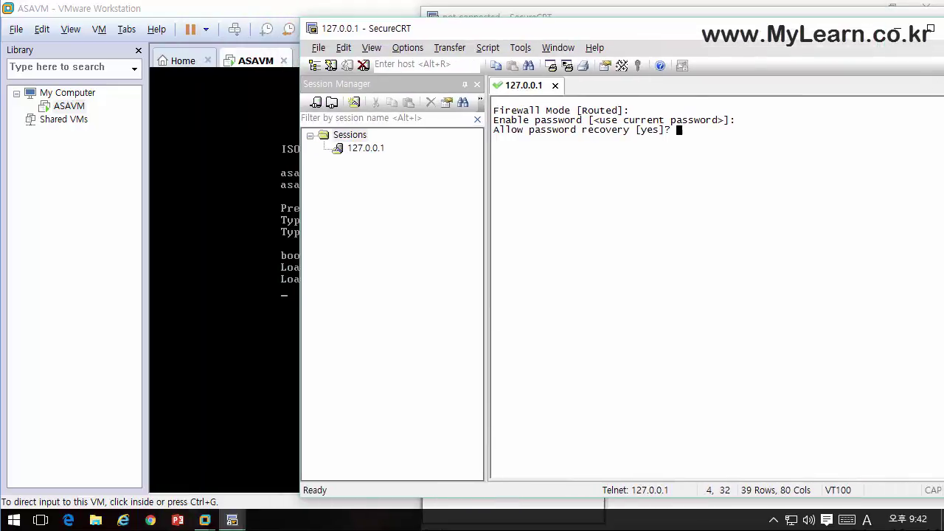
- Switch to VMware Workstation and shut down the ASAVM guest operating system
left_click(224, 221)
right_click(255, 60)
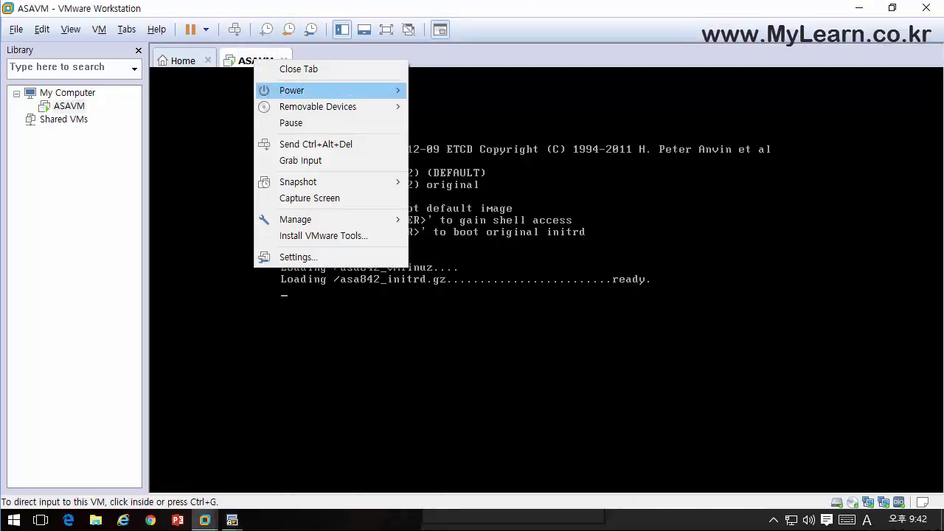
mouse_move(291, 90)
left_click(464, 106)
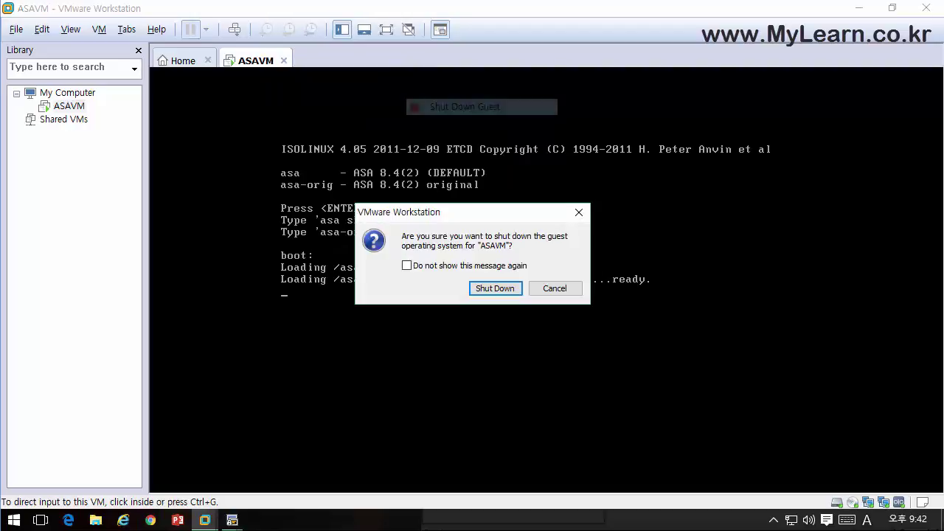
left_click(495, 288)
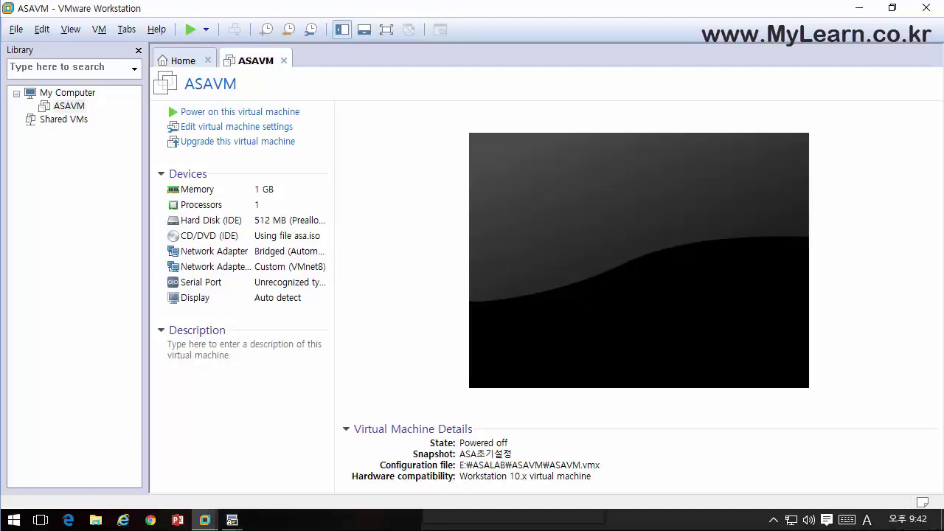
- Start ASAVM again, boot the default ASA image, and return input to the host computer
right_click(255, 60)
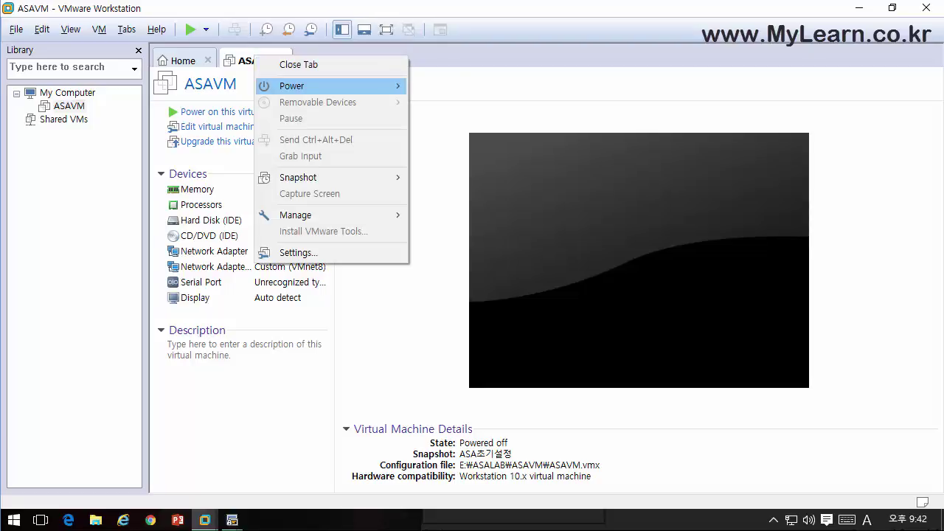
mouse_move(291, 86)
left_click(457, 85)
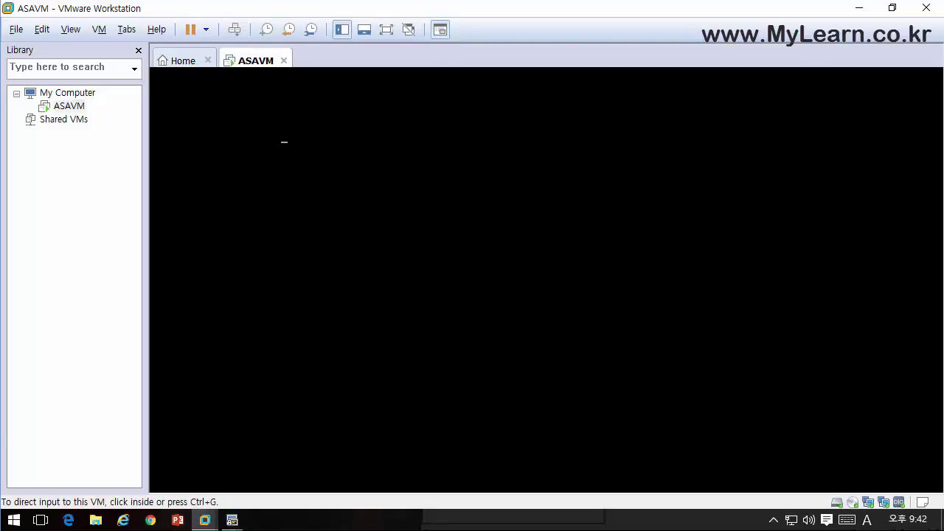
key("ctrl+g")
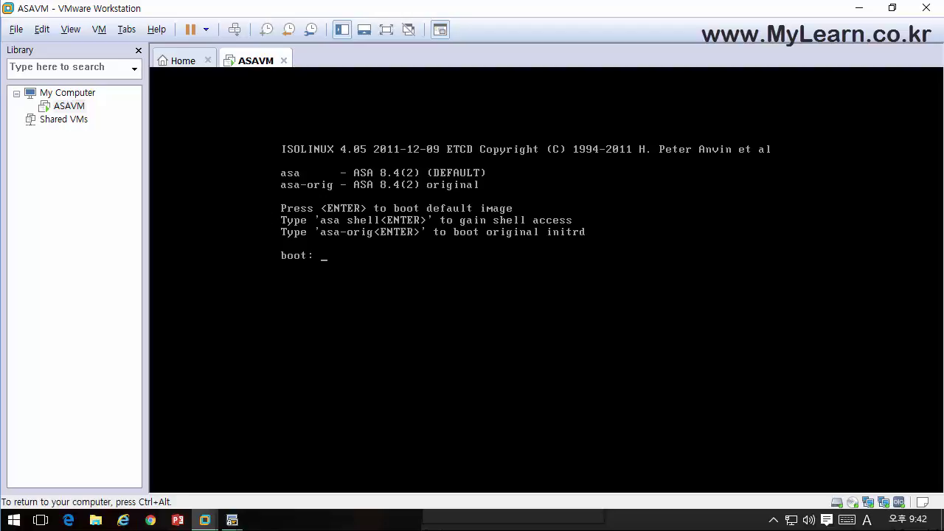
key("Return")
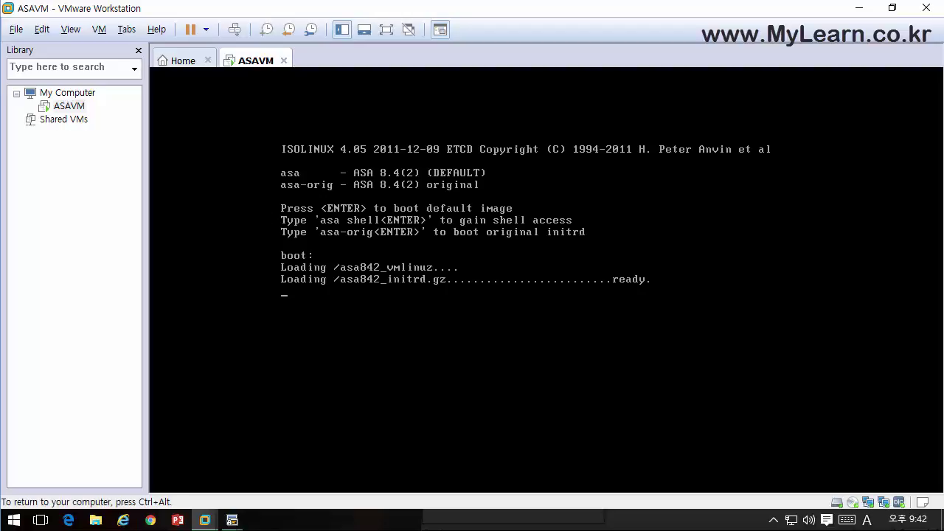
key("ctrl+alt")
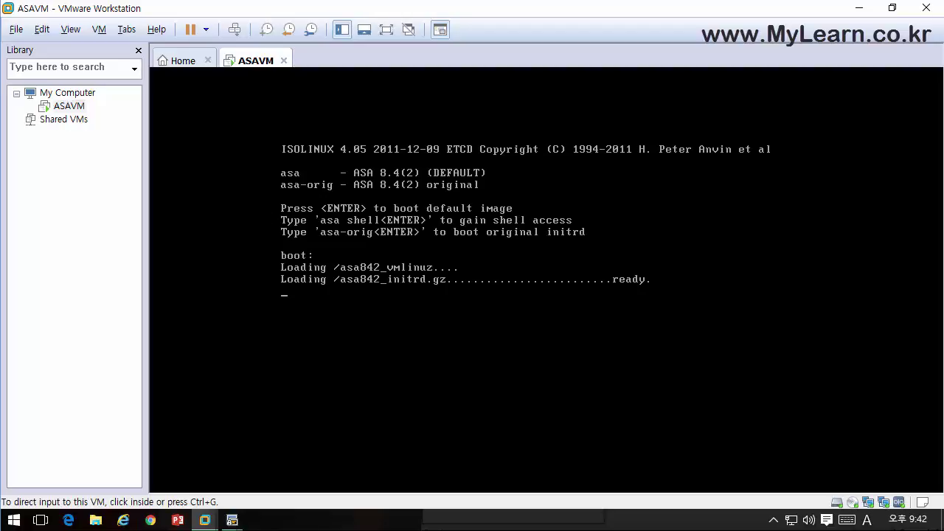
- Switch to the SecureCRT window with the 127.0.0.1 session and reconnect it
left_click(232, 520)
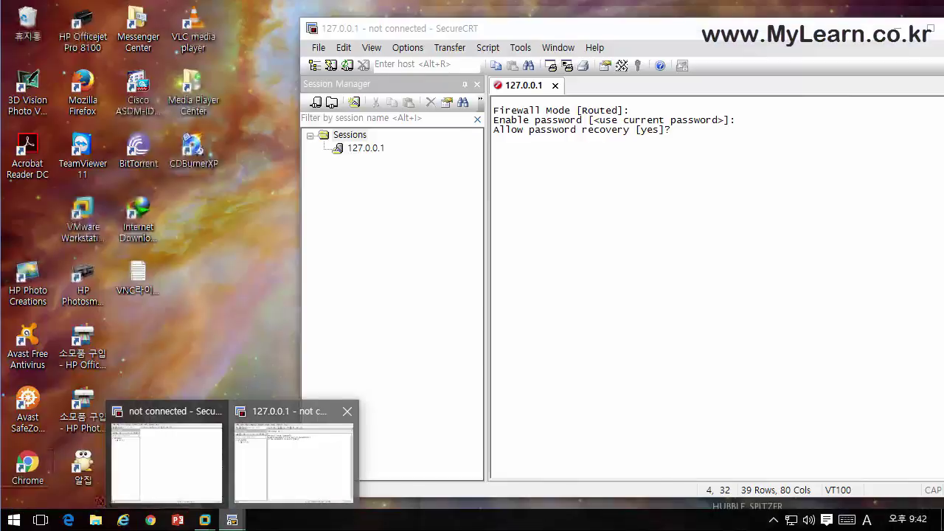
left_click(294, 462)
key("Return")
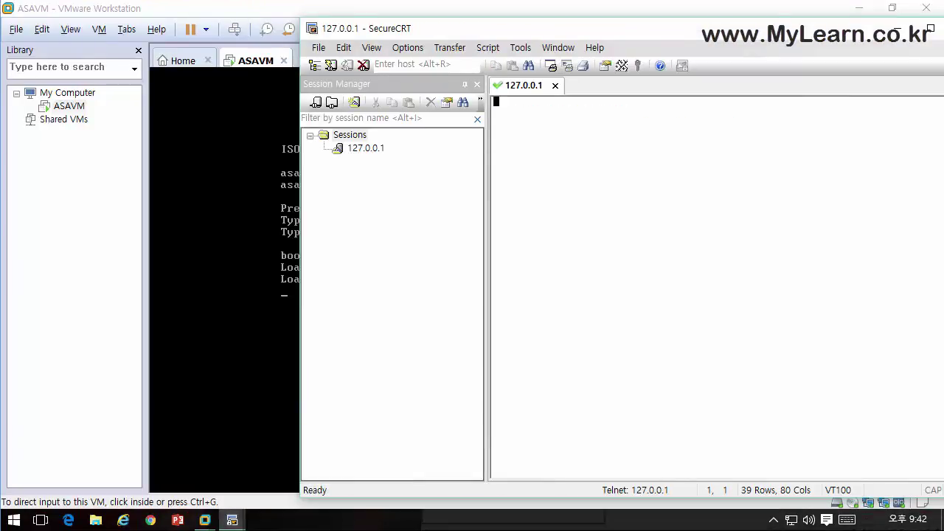
- Wait for the ASA to boot in the 127.0.0.1 session and accept the current enable password at the setup prompt
key("Return")
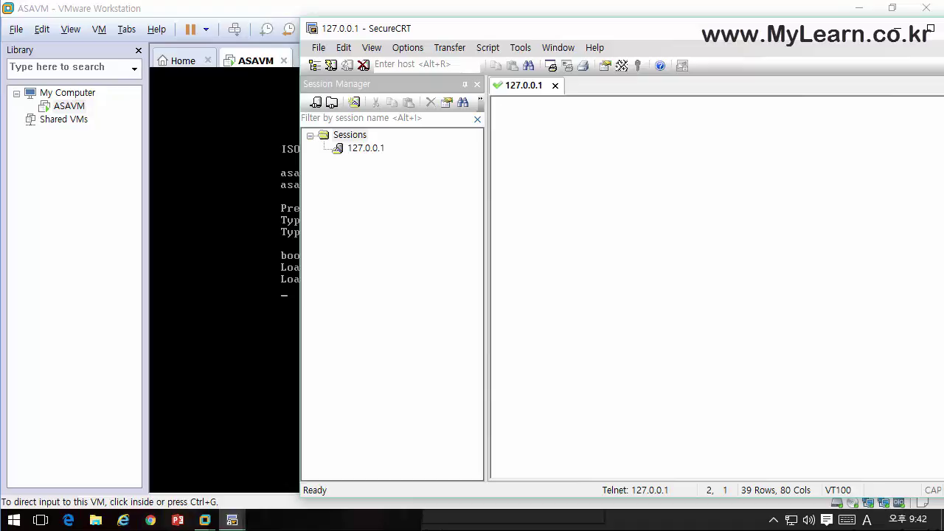
key("Return")
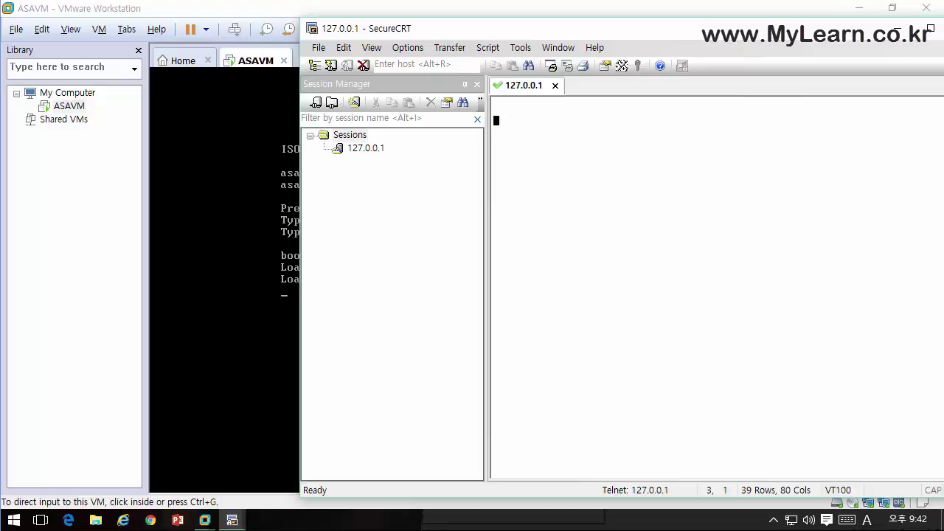
left_click(370, 148)
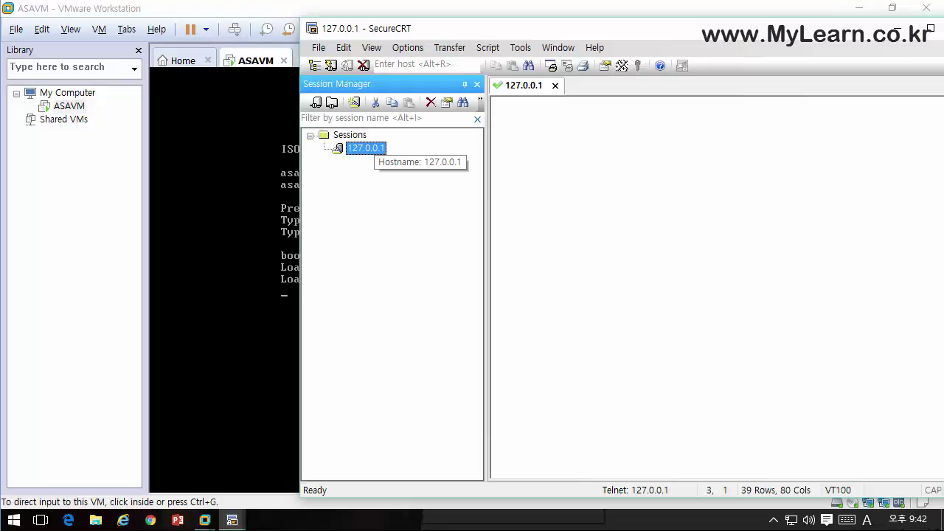
left_click(605, 199)
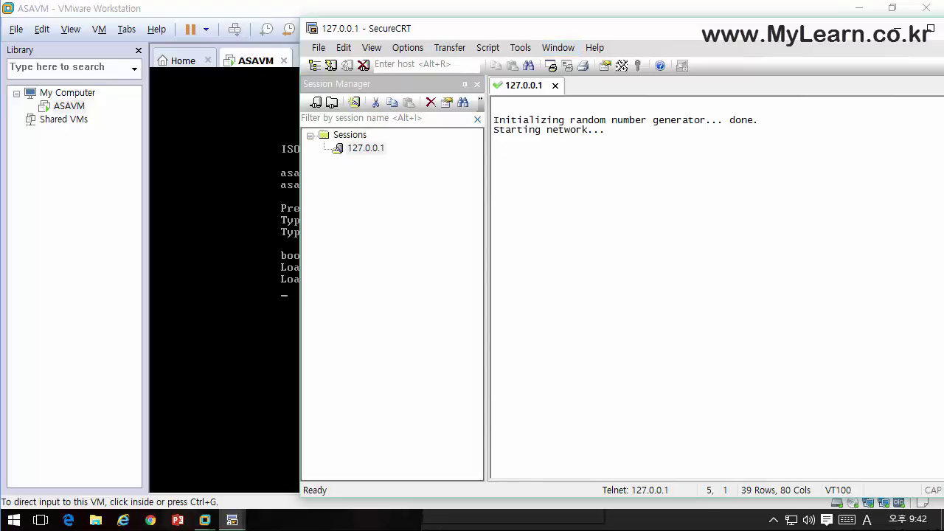
left_click_drag(560, 28, 540, 11)
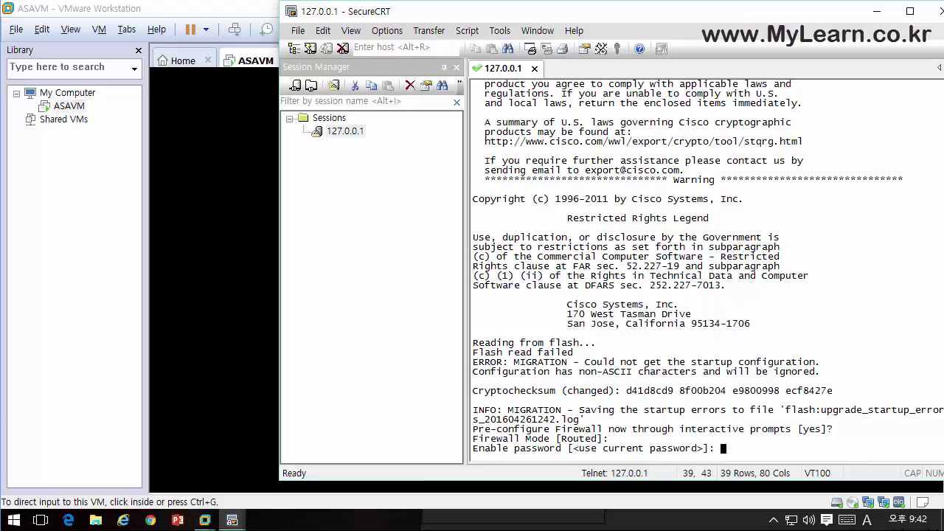
key("Return")
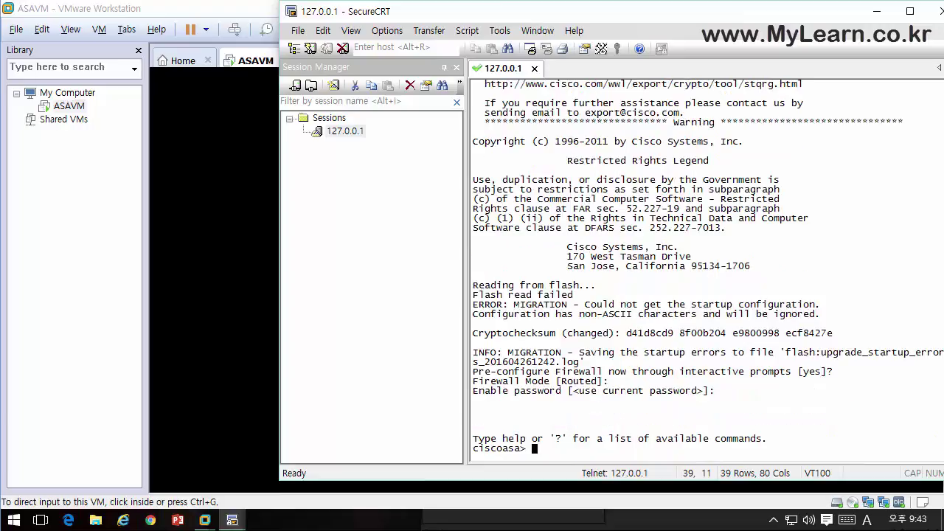
- Enter privileged mode on ciscoasa with the enable command and an empty password
type("enab")
type("k")
type("le")
key("Return")
key("Return")
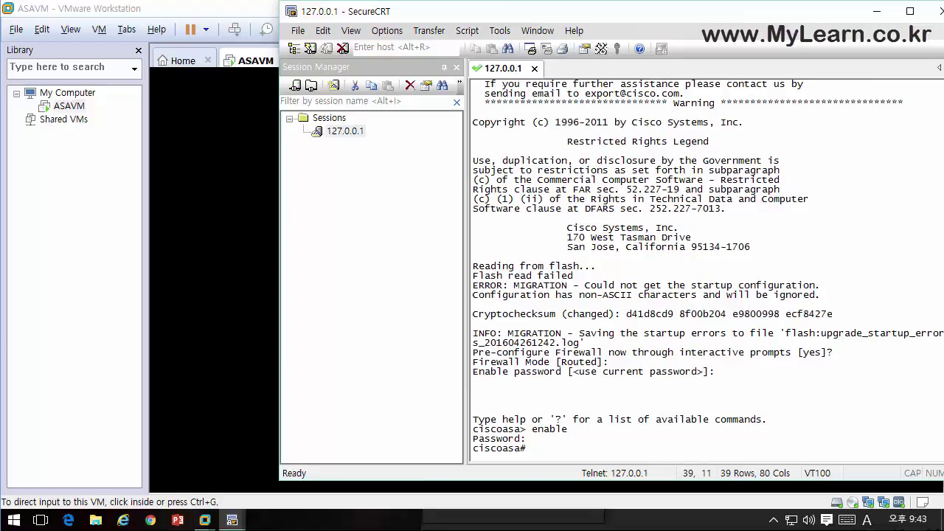
- Run show version and examine the ASA's software version, hardware model, memory, and Ethernet interfaces
type("show version")
key("Return")
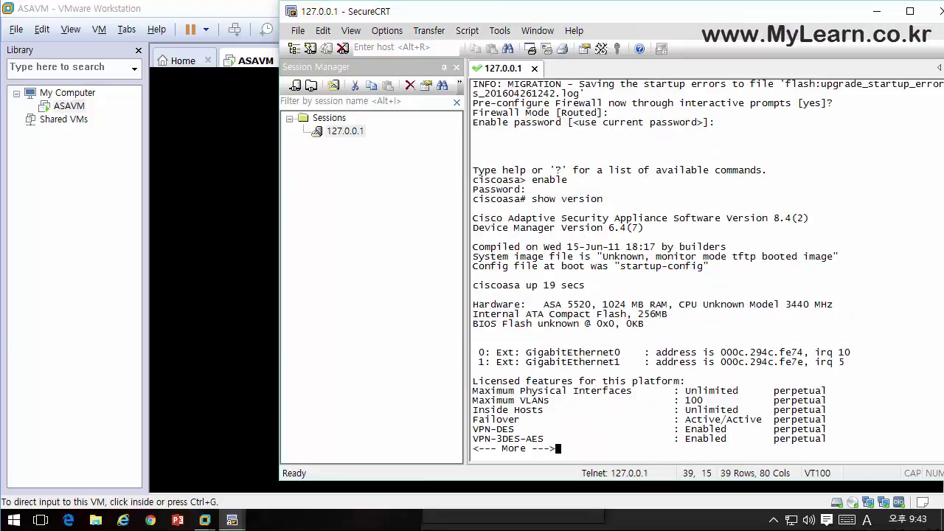
key("space")
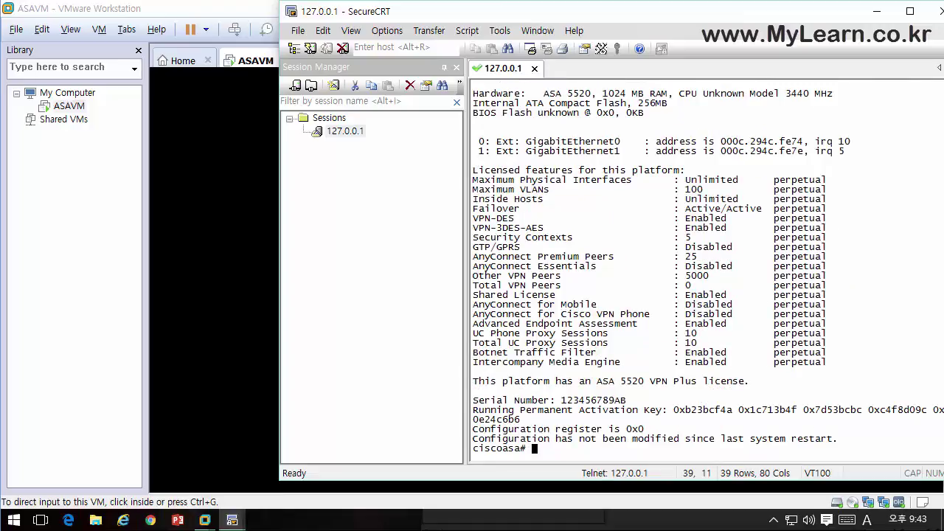
scroll(708, 267, "up", 4)
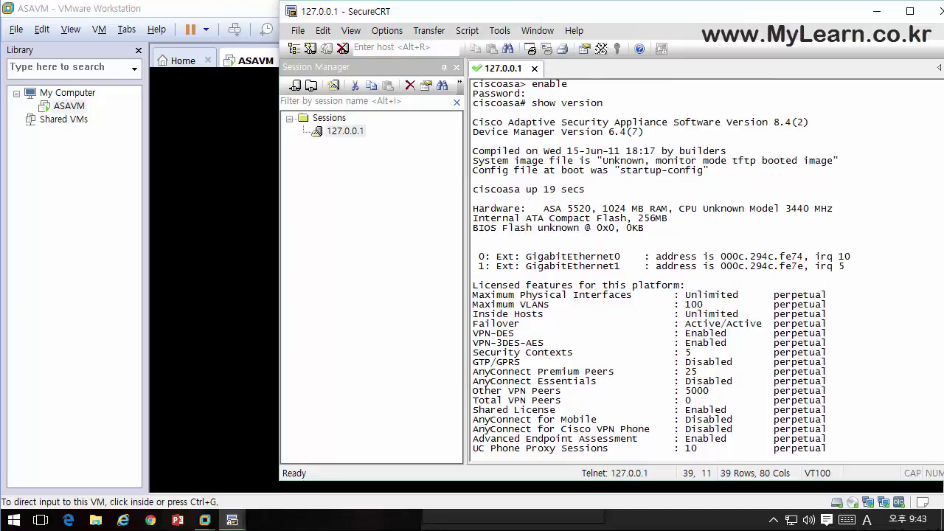
mouse_move(601, 195)
left_mouse_down()
mouse_move(567, 193)
mouse_move(573, 221)
mouse_move(597, 190)
mouse_move(606, 217)
mouse_move(648, 194)
mouse_move(634, 180)
left_mouse_up()
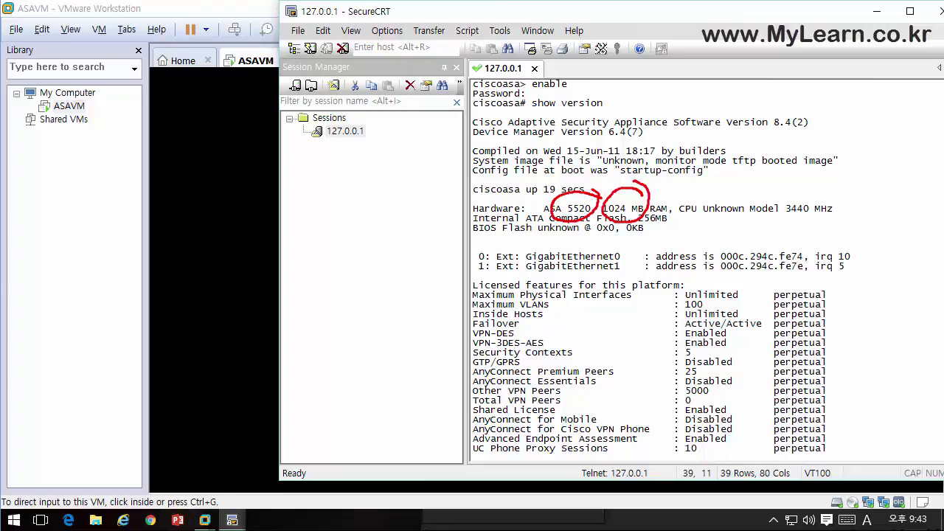
mouse_move(465, 249)
left_mouse_down()
mouse_move(493, 253)
mouse_move(467, 247)
left_mouse_up()
left_click_drag(495, 274, 505, 297)
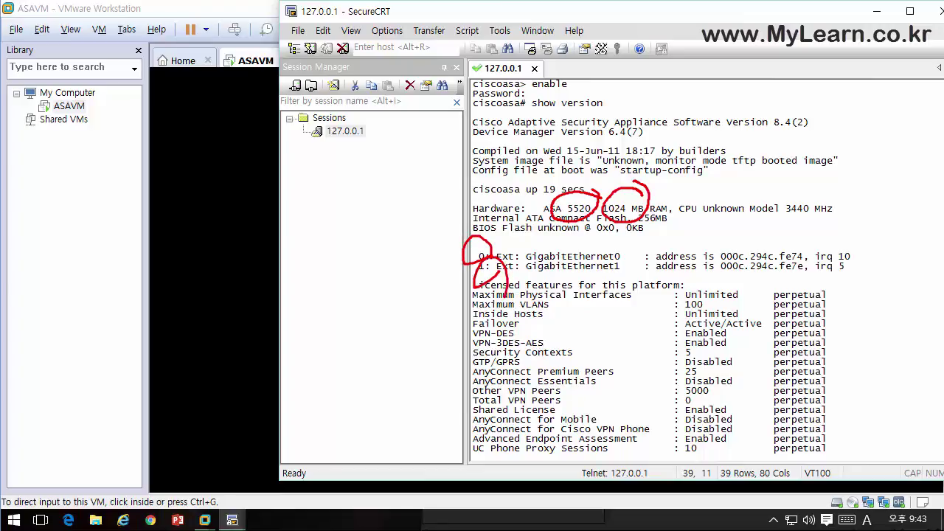
key("Escape")
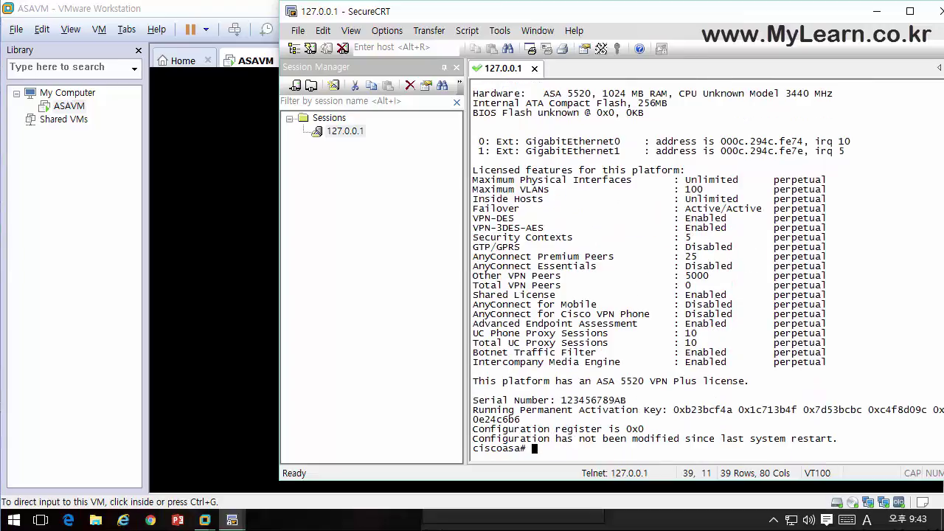
- Run show run, examine the GigabitEthernet0 and GigabitEthernet1 interface entries, and quit the paged output
type("show run")
key("Return")
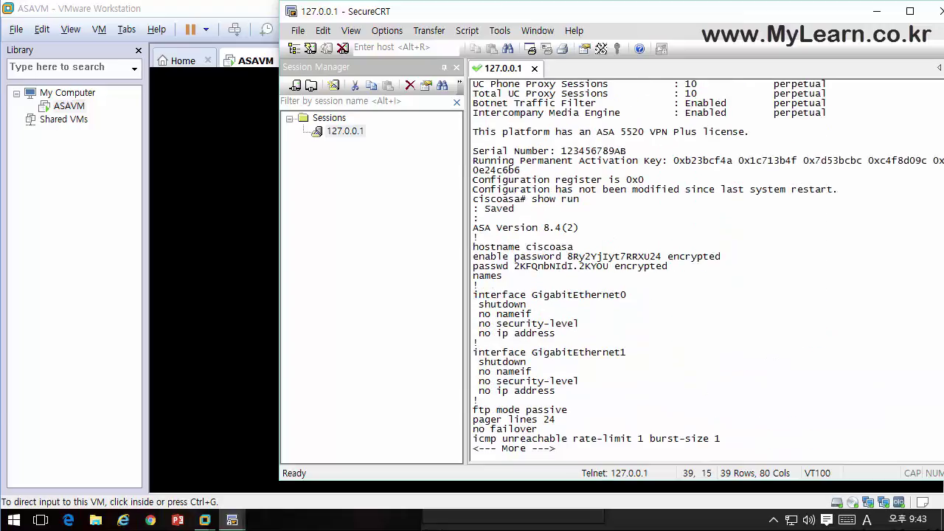
left_click_drag(627, 295, 531, 295)
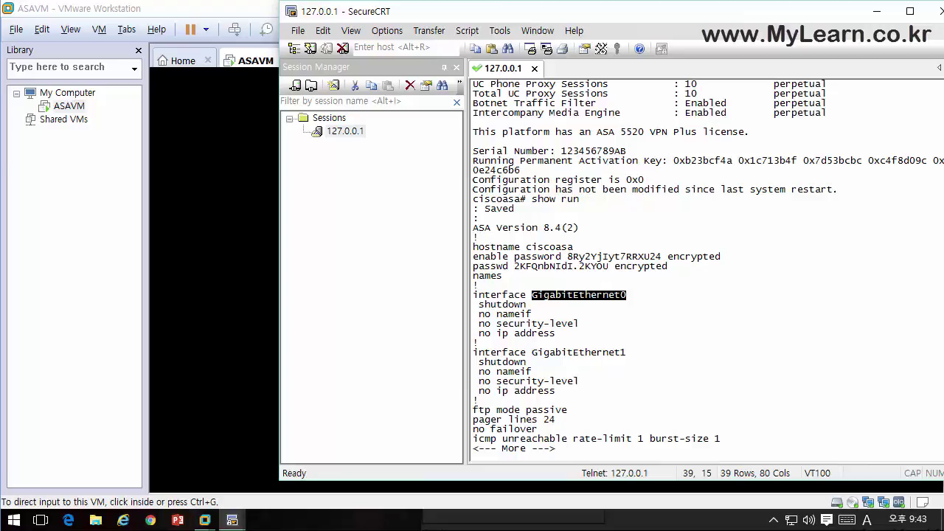
left_click_drag(627, 353, 532, 353)
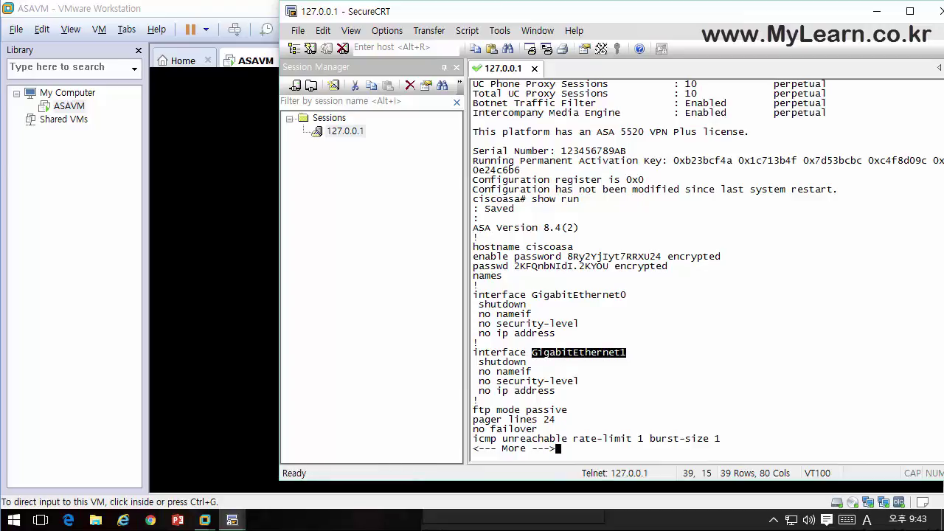
type("q")
- Enter global configuration mode with conf t and decline anonymous error reporting
type("conf t")
key("Return")
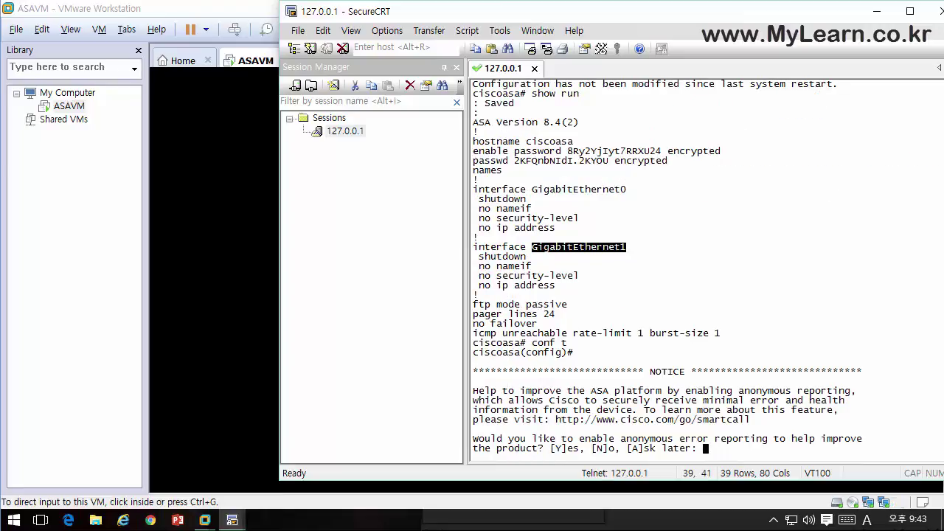
type("n")
key("Return")
key("Return")
- Set interface g1 to obtain its address with ip address dhcp and return to privileged mode
type("int ")
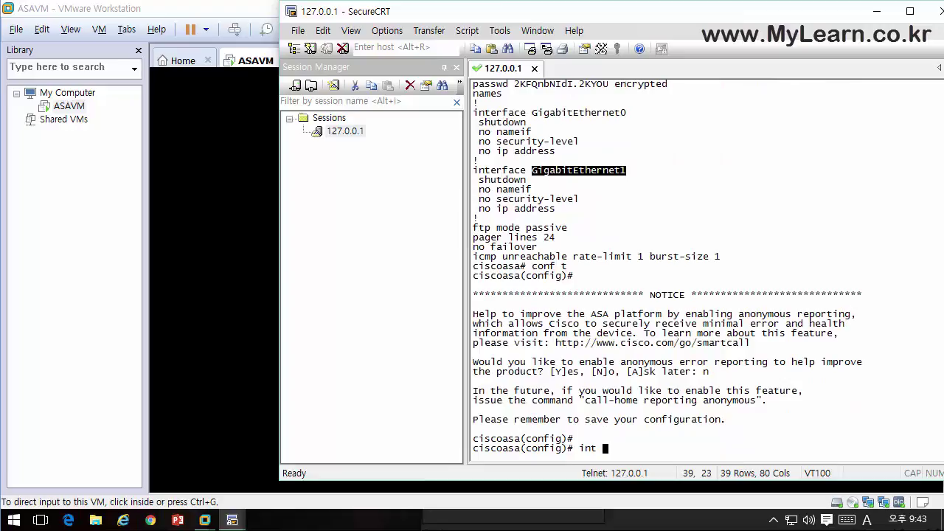
type("g1")
key("Return")
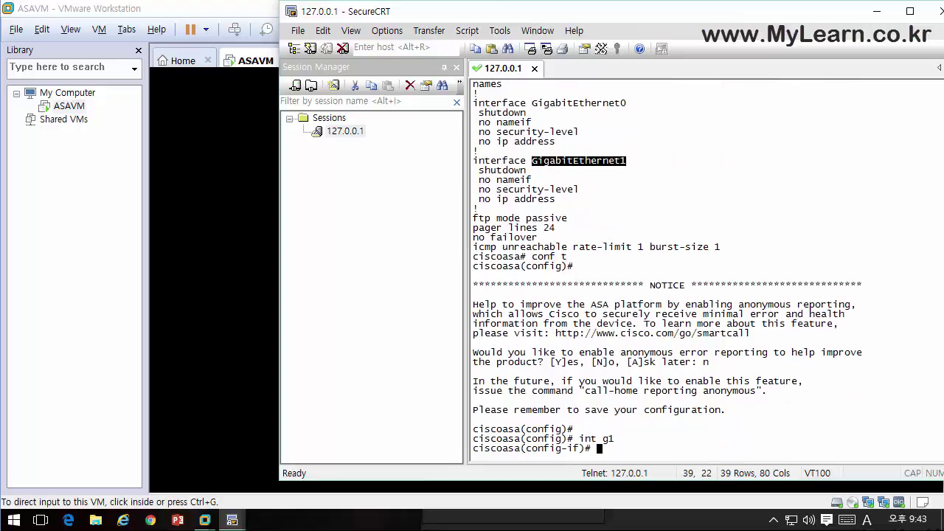
type("ip add")
key("Tab")
type("dhcp")
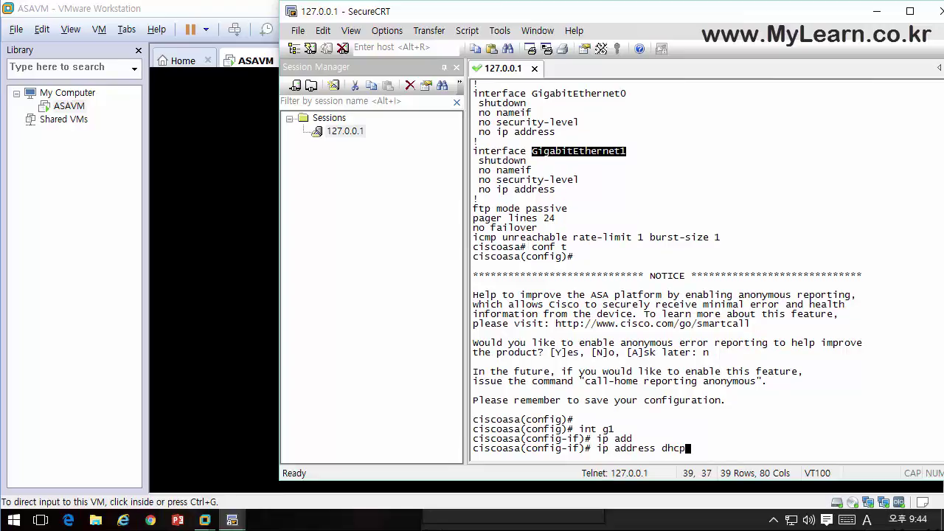
key("Return")
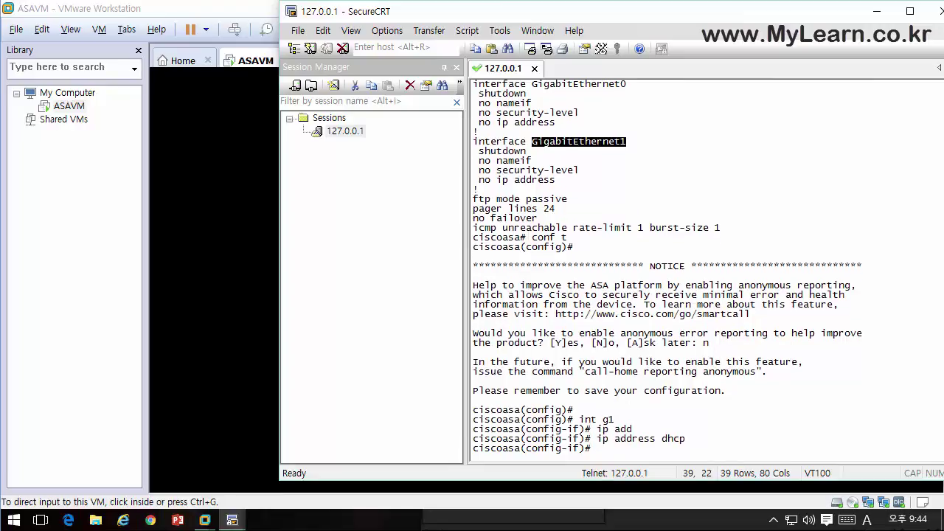
key("ctrl+z")
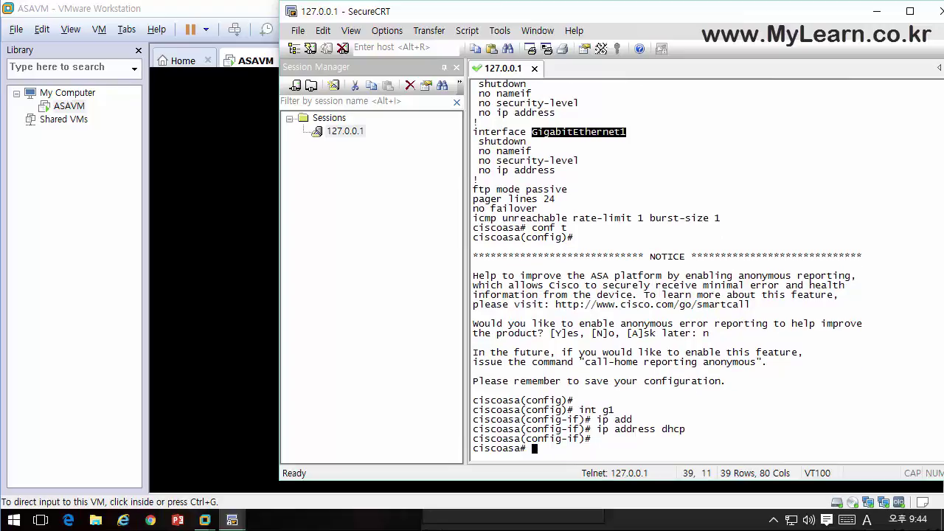
- Run show ip to check the address assignment of GigabitEthernet1
type("show ip")
key("Return")
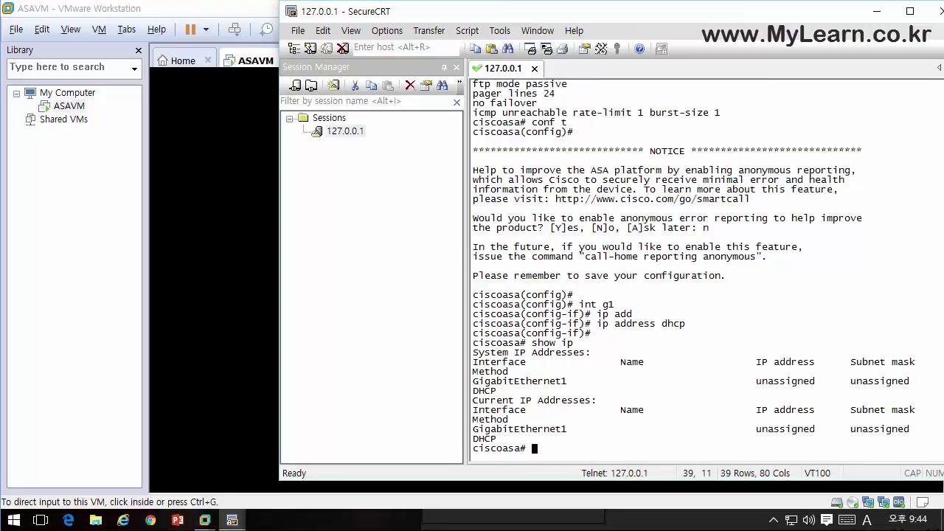
type("show")
key("BackSpace")
key("BackSpace")
key("BackSpace")
key("BackSpace")
- Enable interface g1 with no shut in interface configuration mode and return to the privileged prompt
type("conf t")
key("Return")
type("int g1")
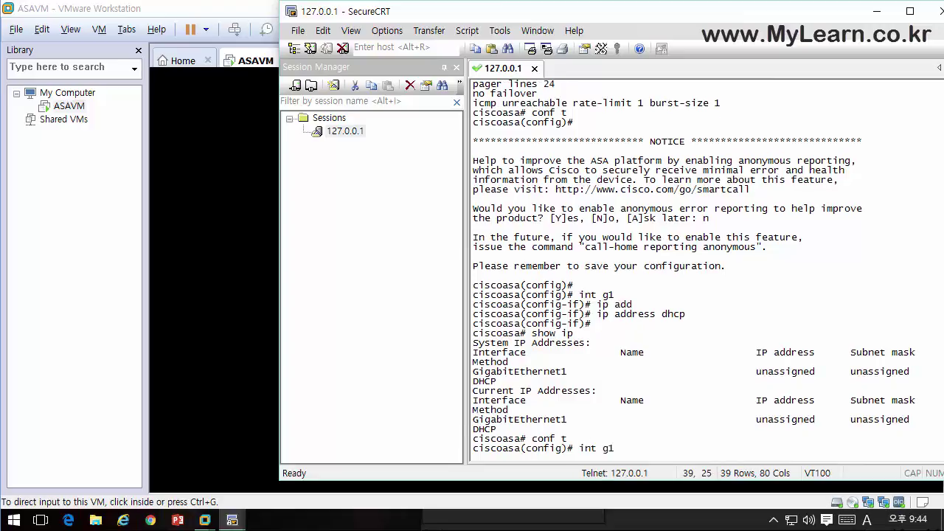
key("Return")
type("n")
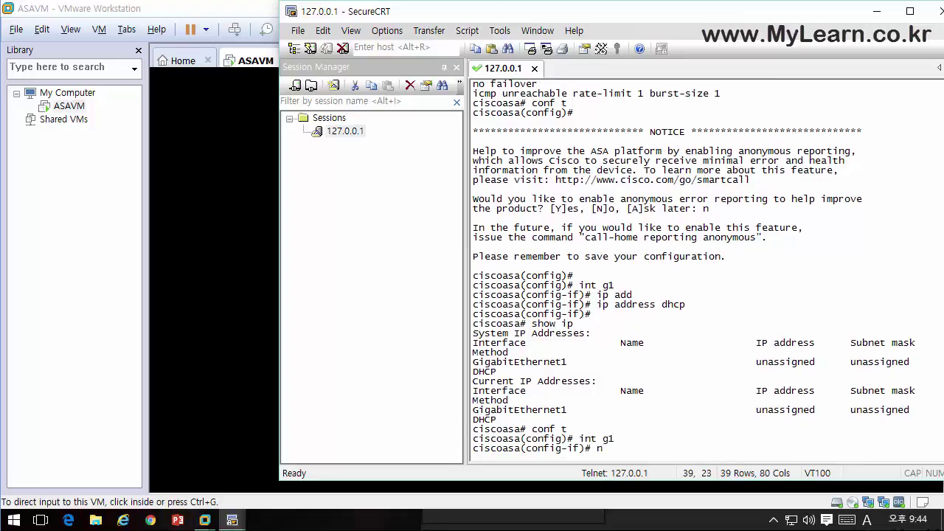
type("o shut")
key("Return")
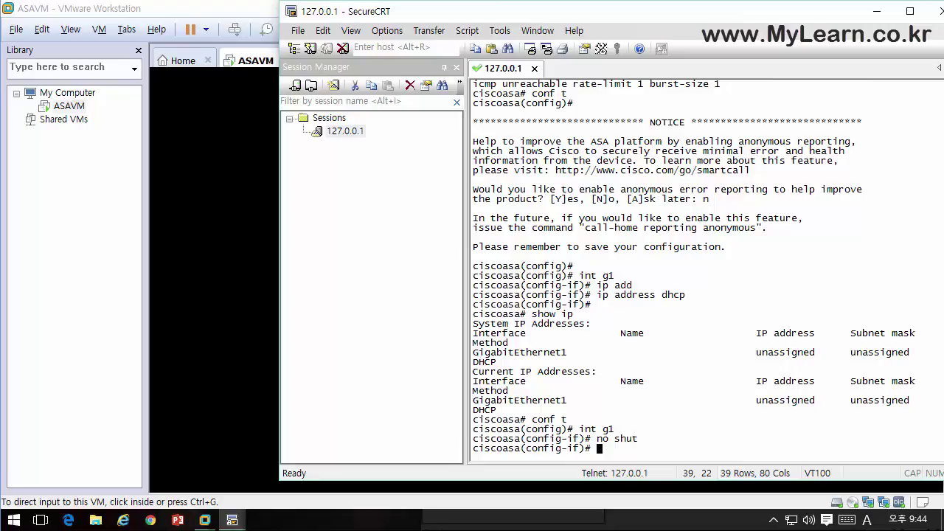
key("Return")
key("Return")
key("Return")
key("ctrl+z")
key("Return")
- Run show ip twice to recheck the interface address assignment after enabling g1
type("show ip")
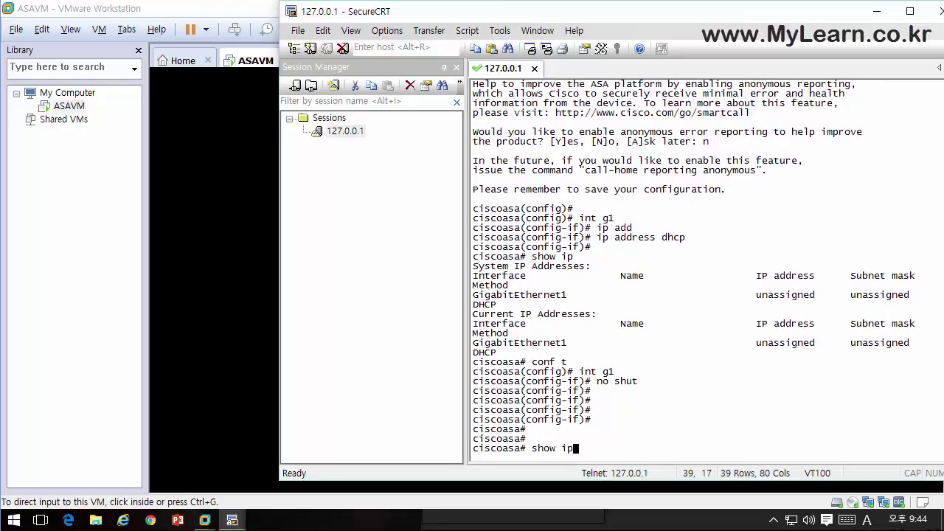
key("Return")
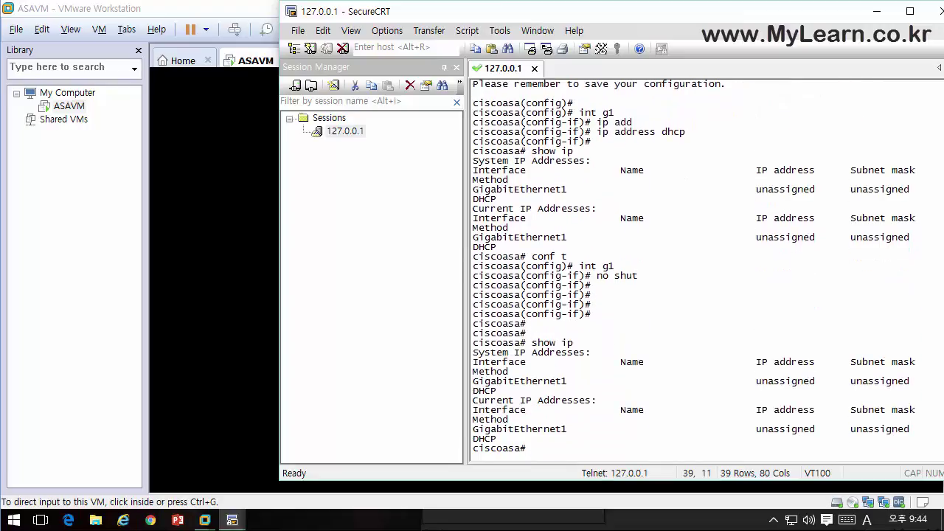
type("show ip")
key("Return")
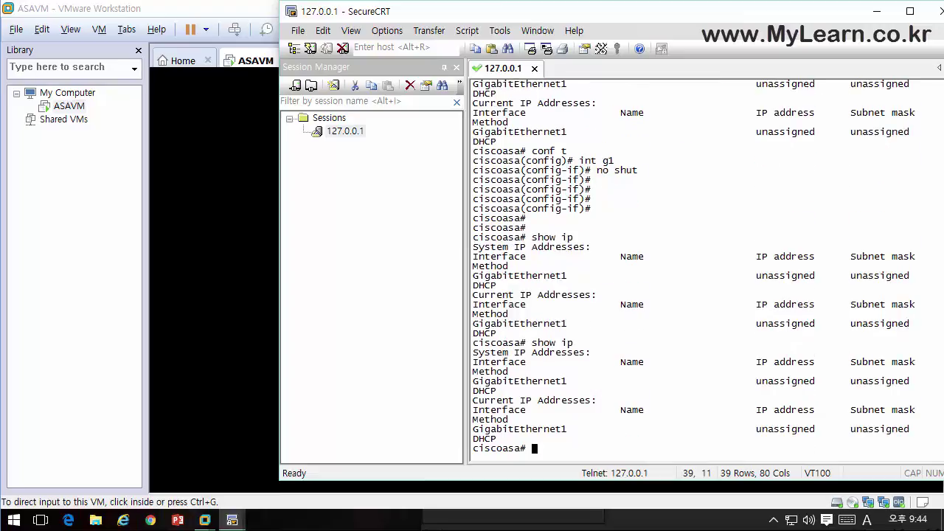
key("Return")
key("Return")
- Enter interface configuration for gi0 and name the interface outside with nameif
type("conf t")
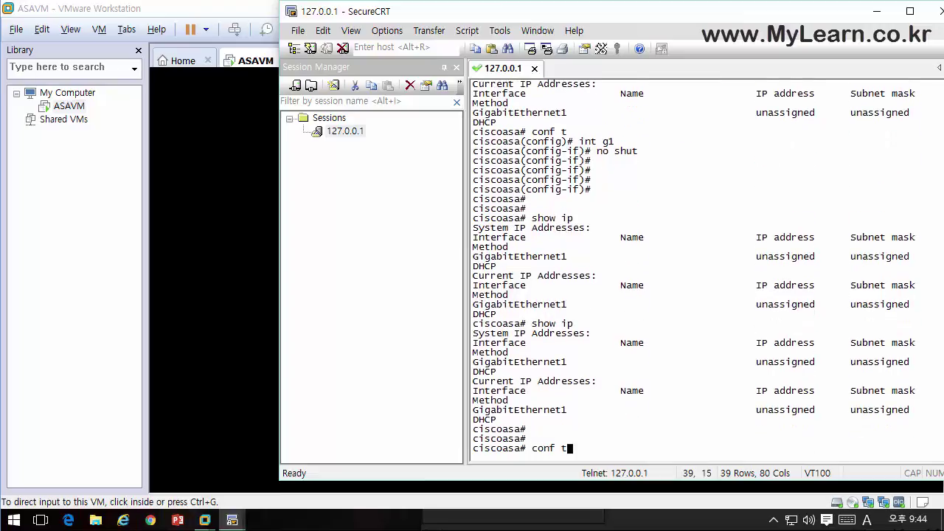
key("Return")
type("in")
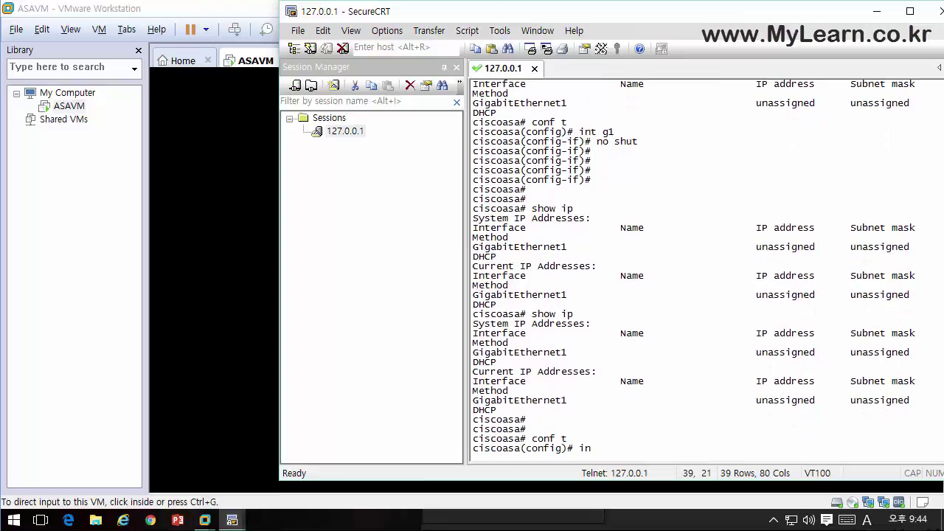
type("t gi0")
key("Return")
type("nam")
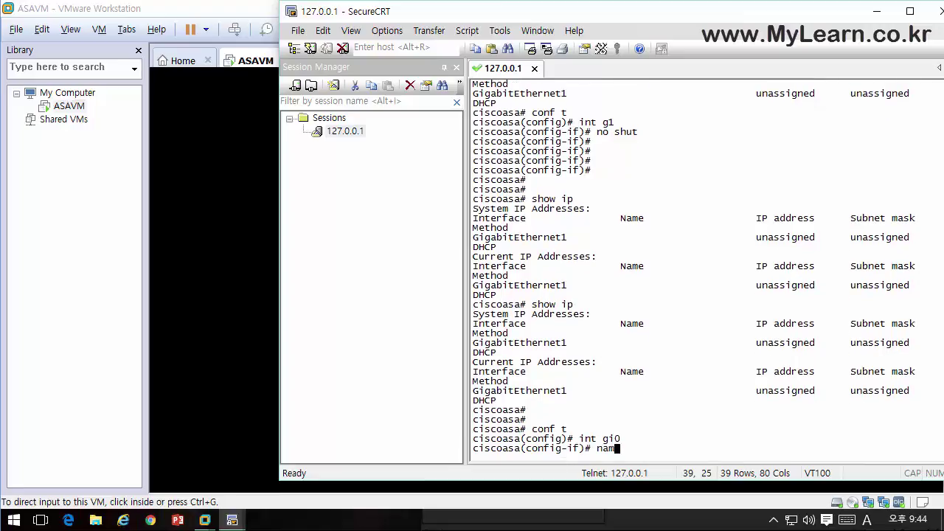
type("eif outside")
key("Return")
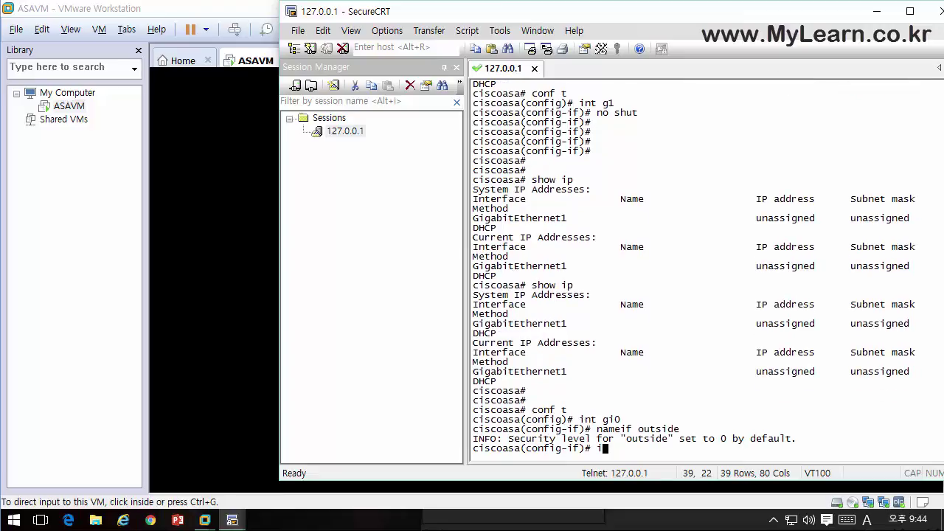
- List the ip add dhcp options for gi0 and set the interface to DHCP addressing with the setroute option
type("ip")
key("BackSpace")
key("BackSpace")
type("ip add dhcp ?")
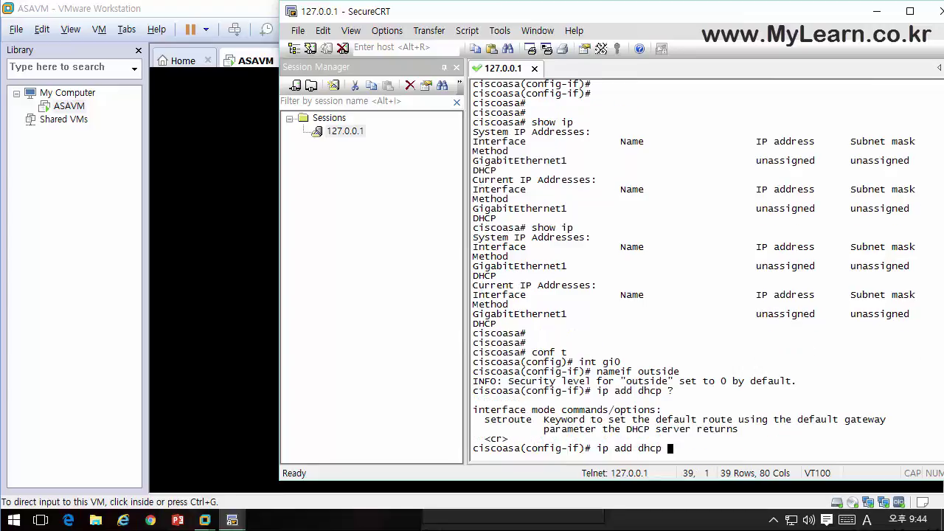
type("setroute")
key("Return")
- Enable gi0 with no shut, and check the interface address assignments with show ip from the privileged prompt
type("no shut")
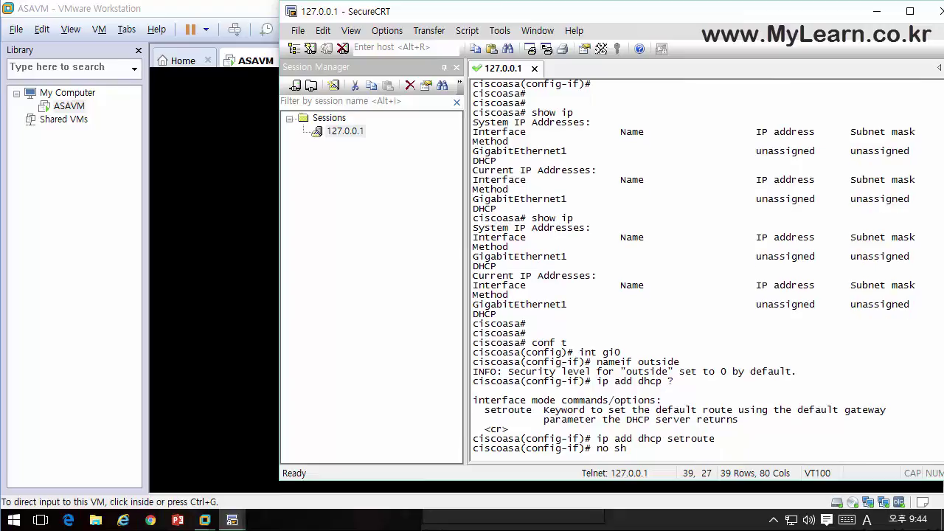
key("Return")
key("ctrl+z")
key("Return")
key("Return")
key("Return")
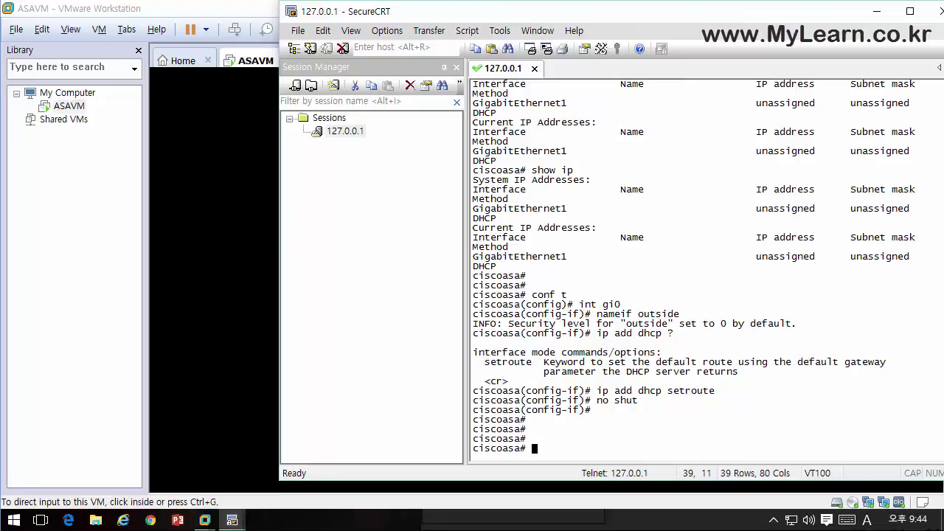
type("show ip")
key("Return")
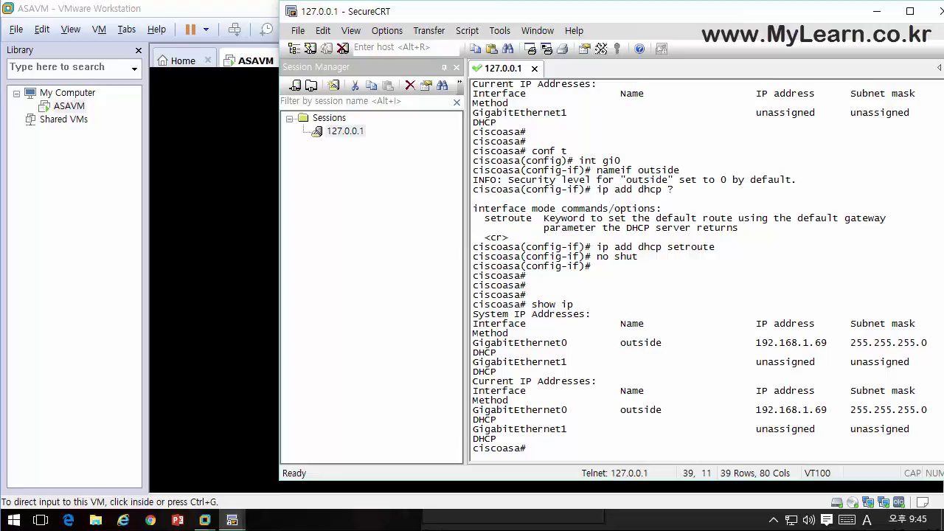
- Enter interface configuration for gi1 and name the interface inside with nameif
type("conf t")
key("Return")
type("in")
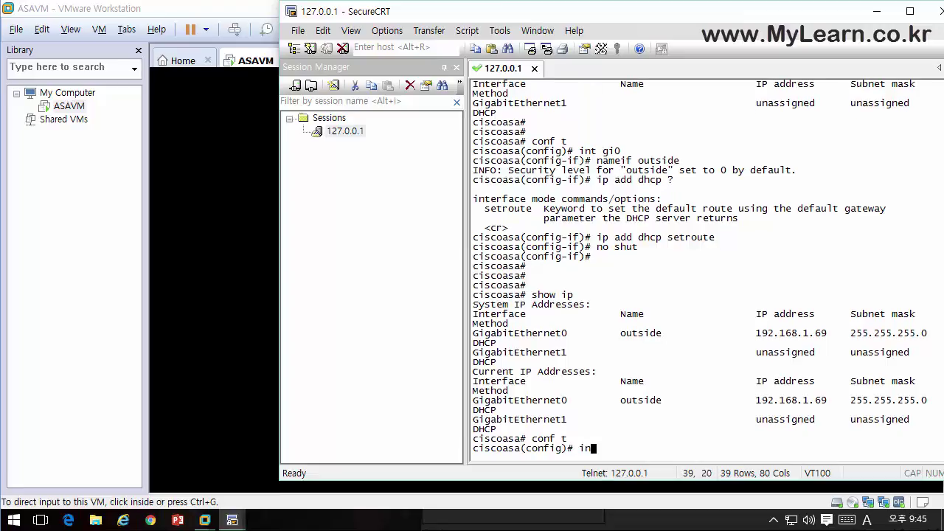
type("t gi")
type("1")
key("Return")
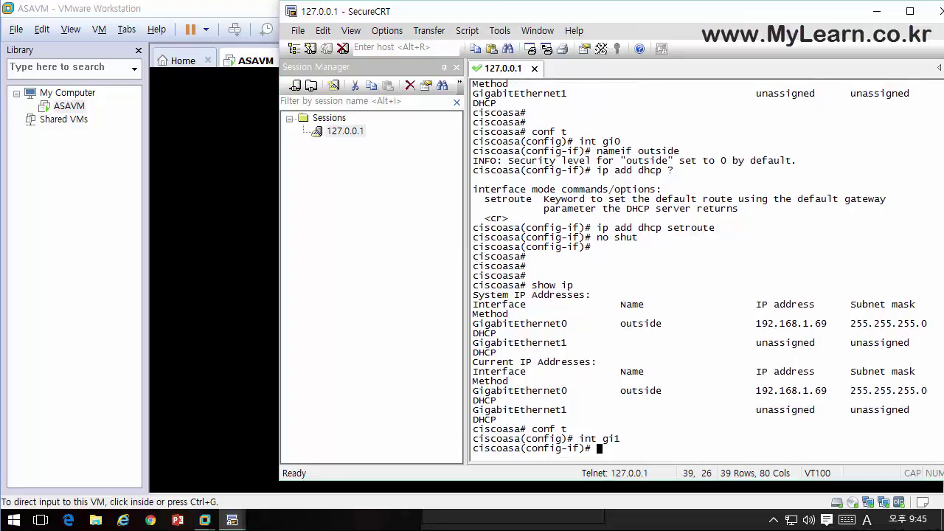
type("nameif inside")
key("Return")
- Set gi1 to DHCP with ip add dhcp, enable it with no shut and leave configuration mode
type("ip add dhcp")
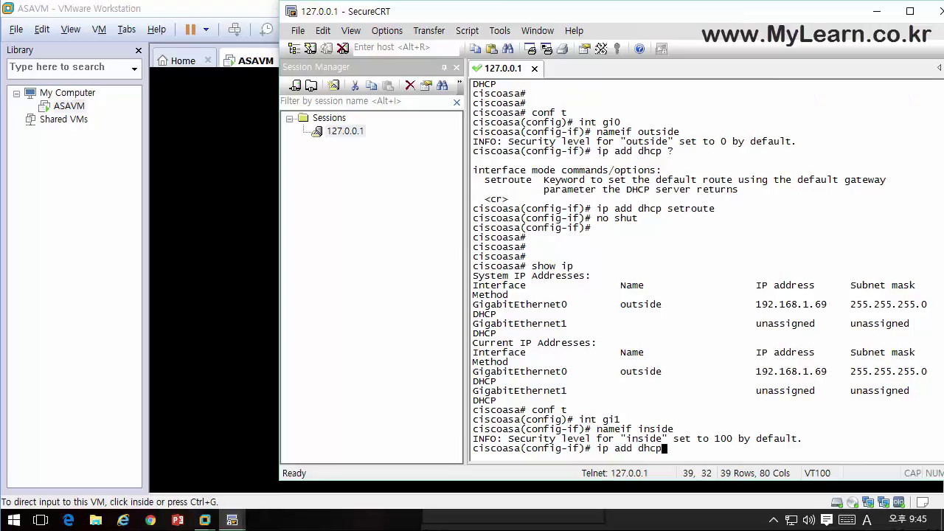
key("Return")
type("no s")
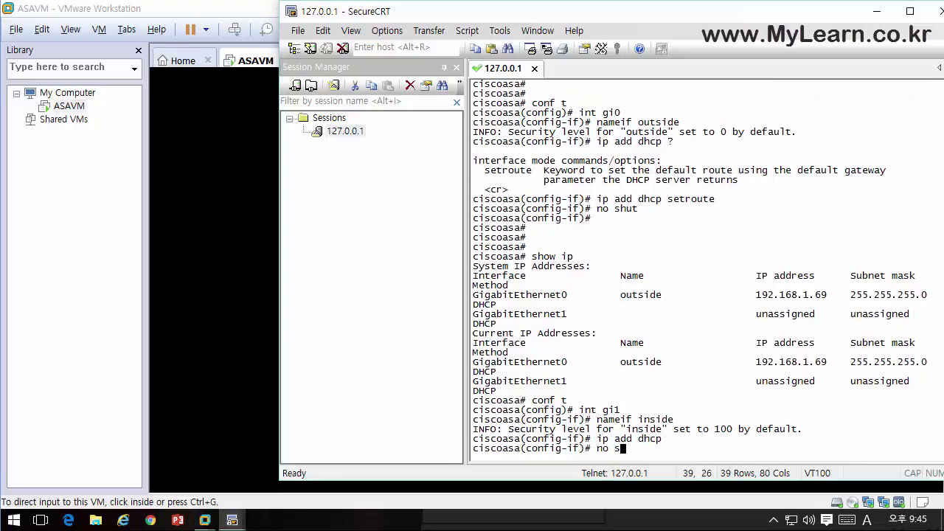
type("hut")
key("Return")
key("ctrl+z")
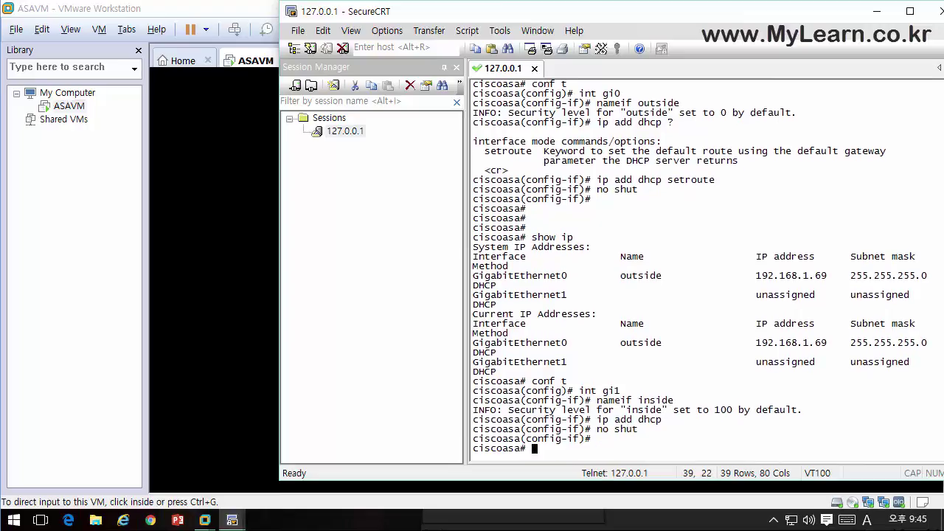
- Run show ip to check the addresses of the outside and inside interfaces
key("Return")
type("show ip")
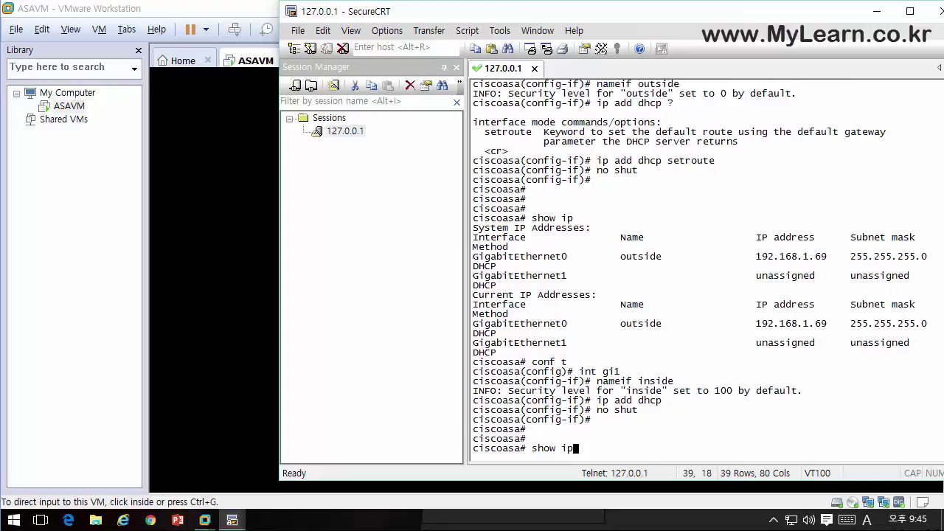
key("Return")
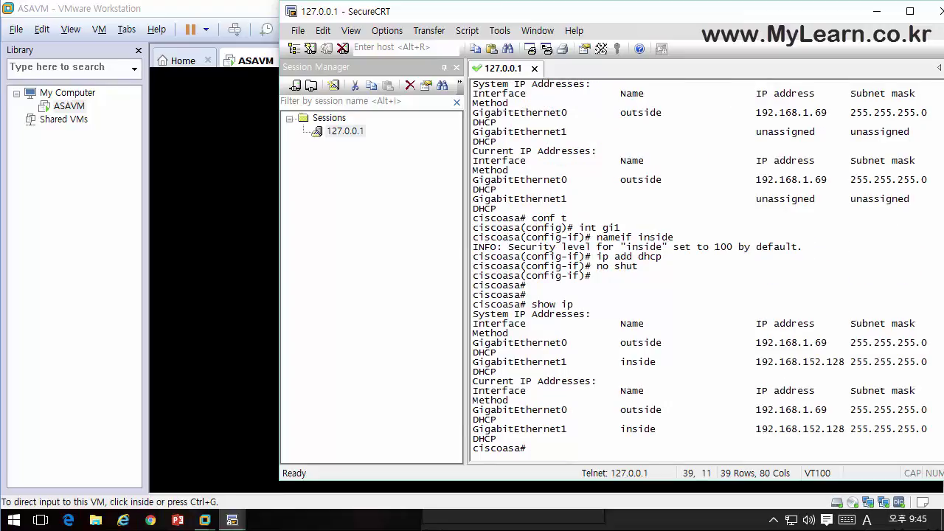